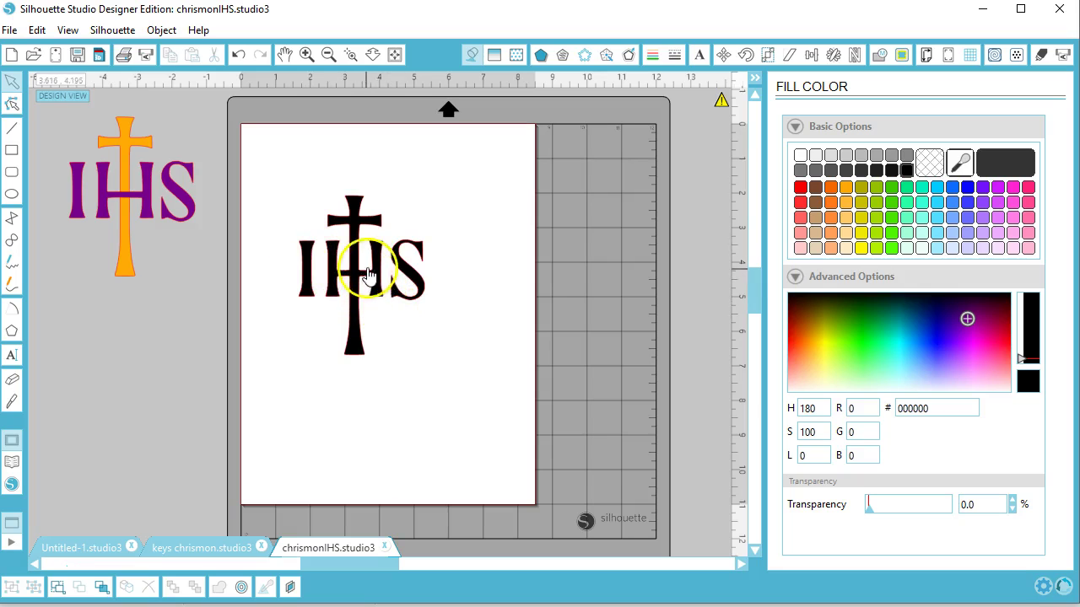
Move the black I, the S and the joined cross-and-H piece apart on the page.
drag(302, 272, 257, 272)
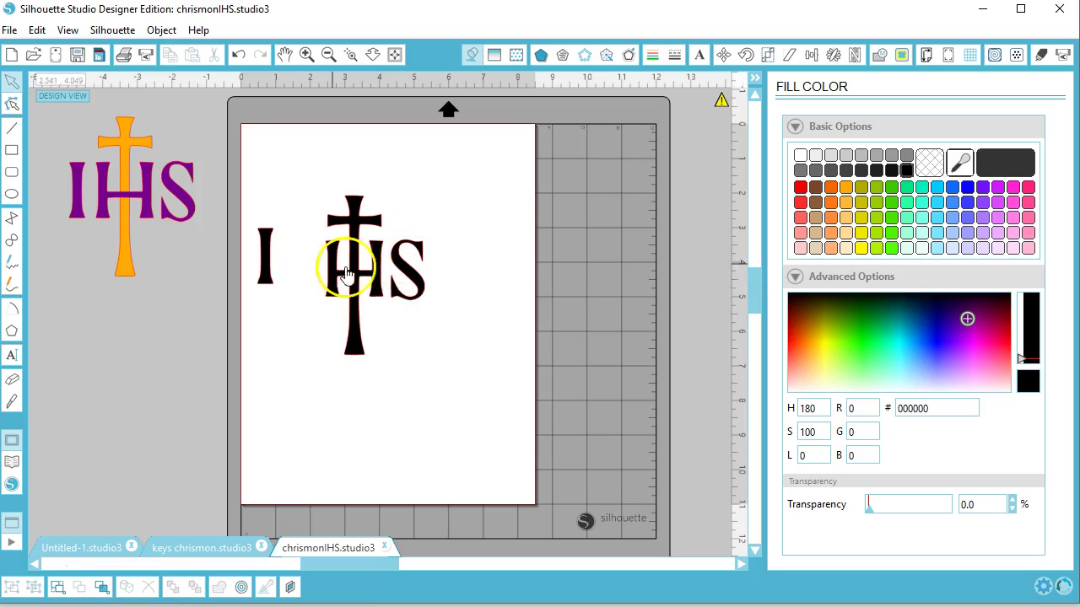
drag(414, 268, 447, 266)
mouse_move(365, 267)
mouse_down()
mouse_move(357, 279)
mouse_move(362, 241)
mouse_move(351, 272)
mouse_up()
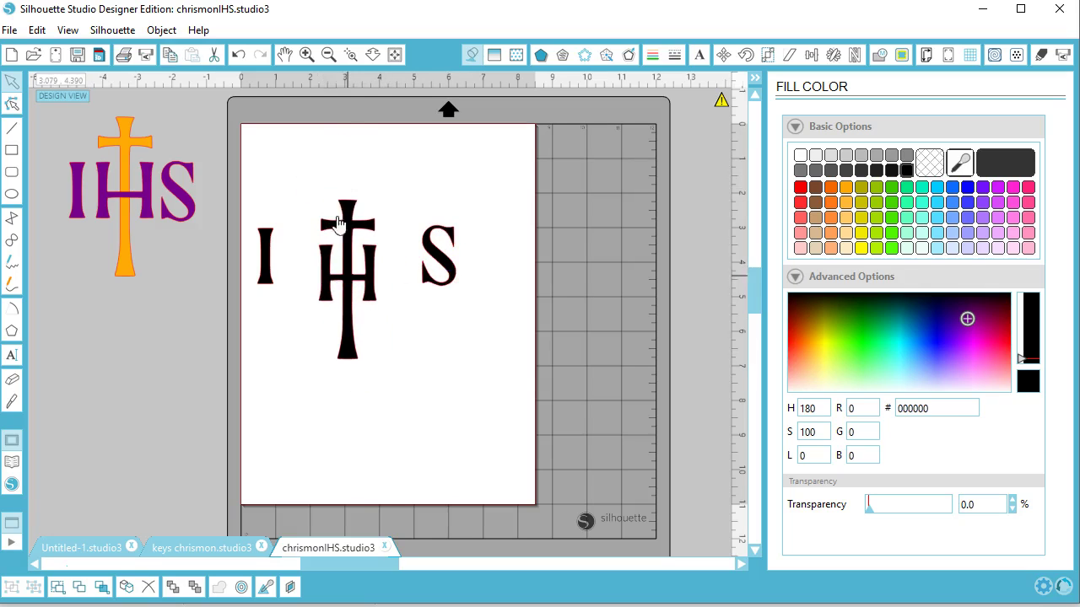
Undo the moves of the black IHS pieces.
click(240, 55)
click(240, 55)
click(240, 55)
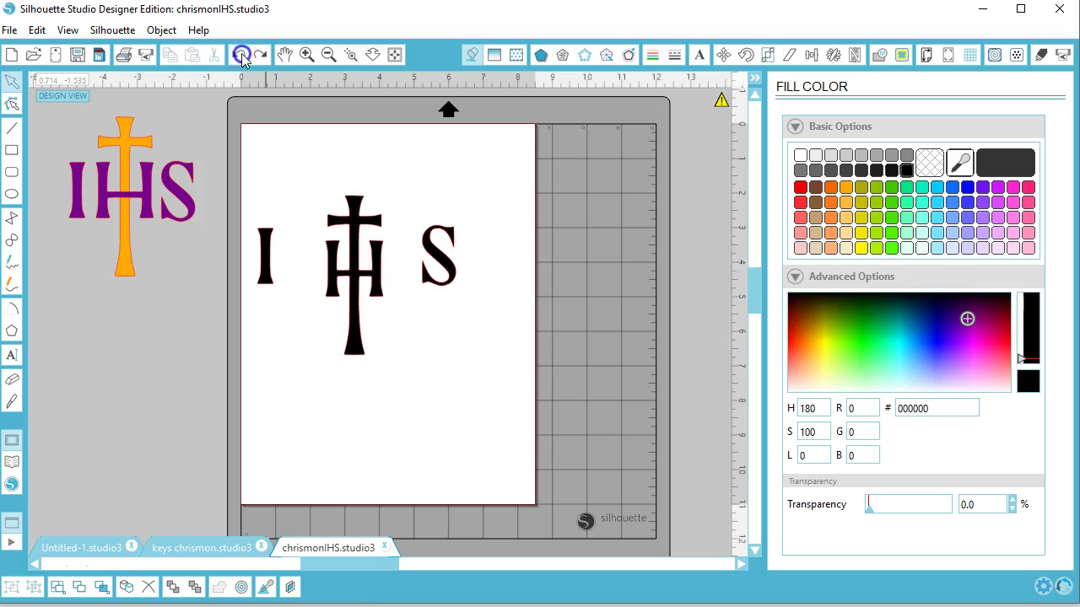
click(241, 55)
click(240, 56)
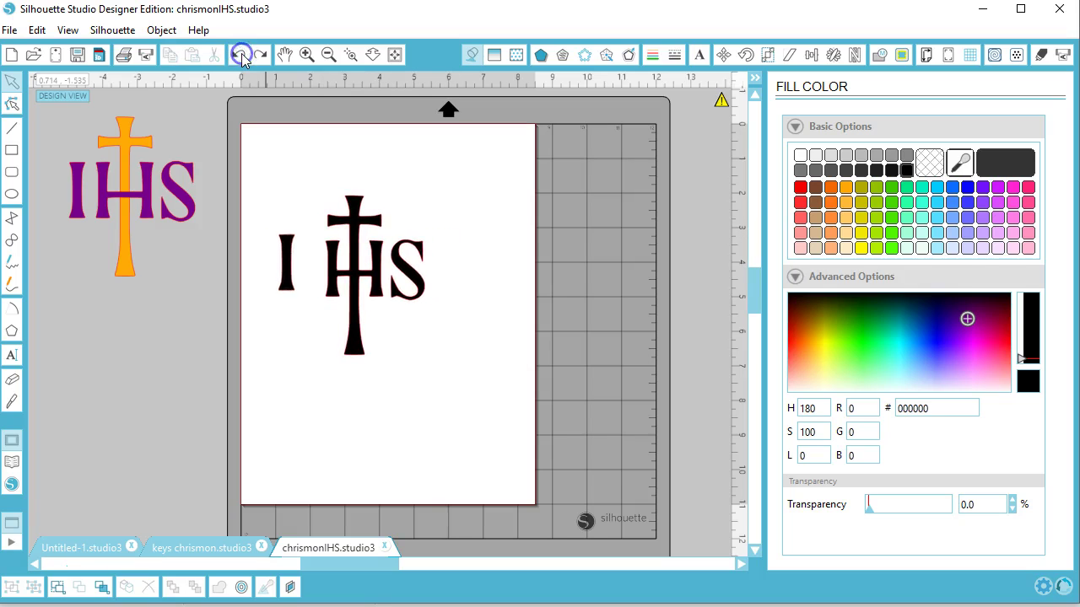
click(359, 201)
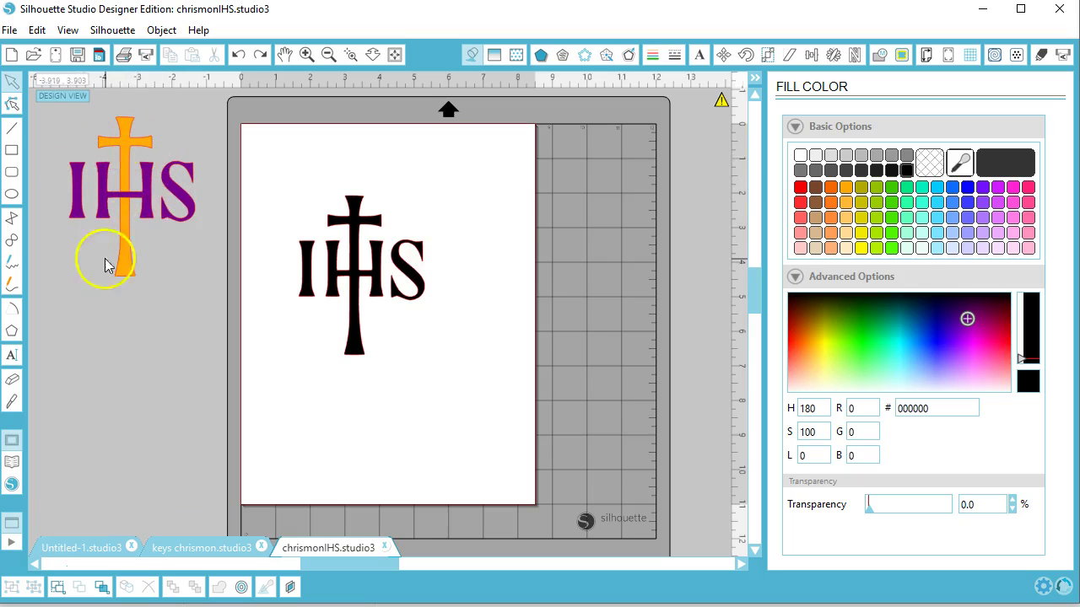
Try shifting the purple IHS letters off the orange cross, and undo the move.
mouse_move(150, 194)
mouse_down()
mouse_move(160, 304)
mouse_move(139, 200)
mouse_up()
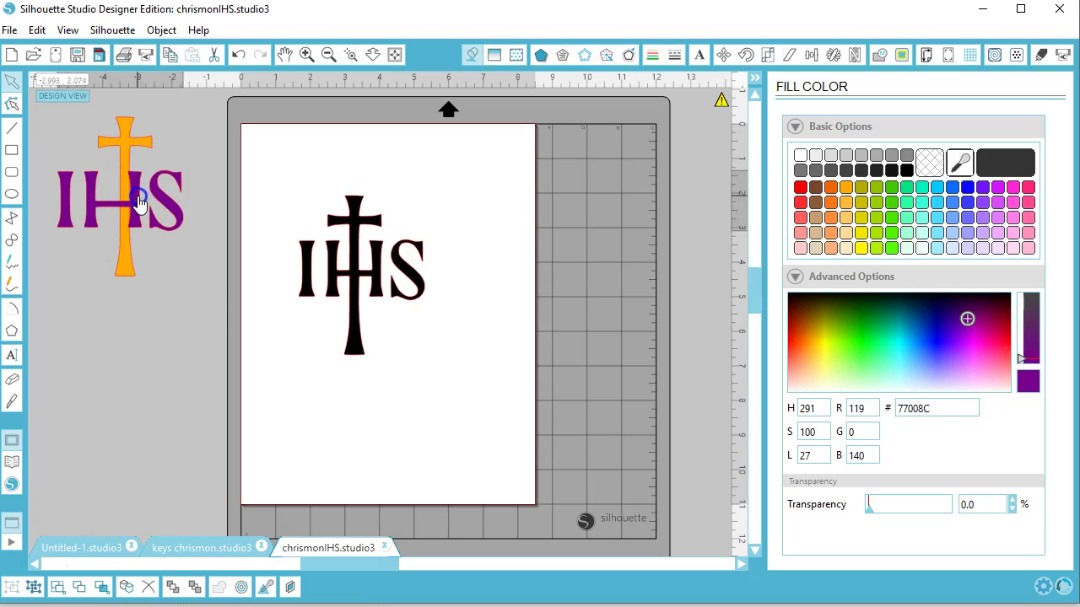
click(238, 55)
click(236, 52)
Inspect the joined black cross and H up close and check which grouping options are available for it.
click(350, 54)
drag(276, 190, 447, 386)
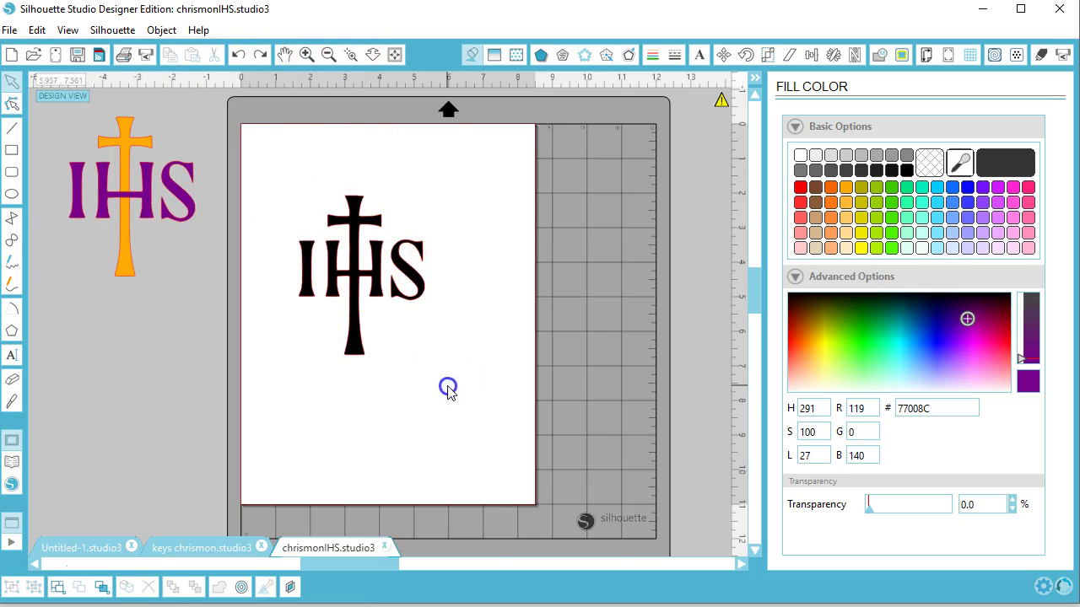
scroll(413, 310, up, 1)
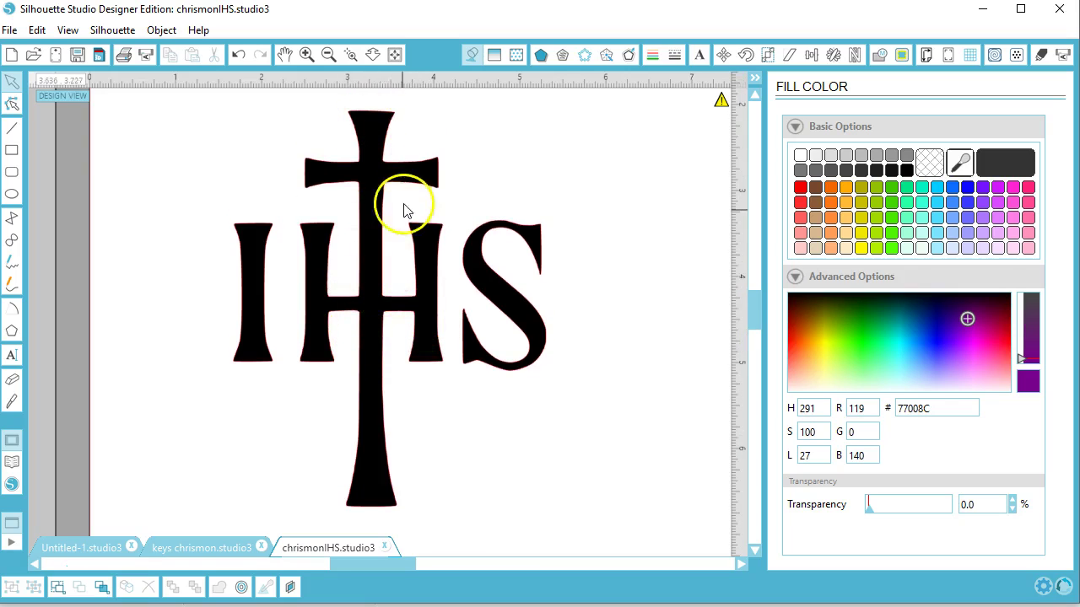
right_click(377, 312)
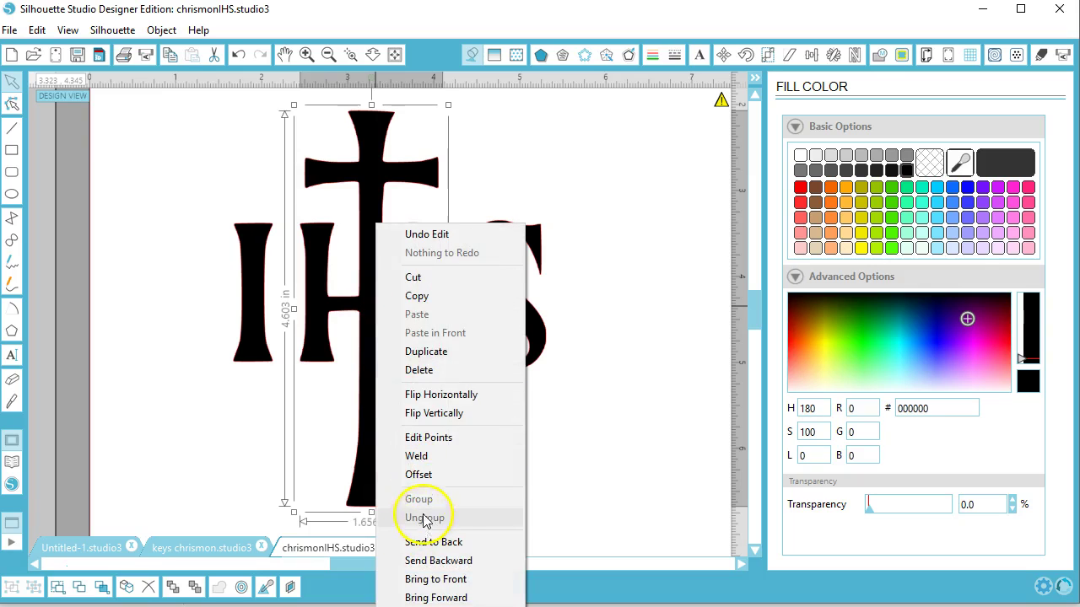
click(606, 226)
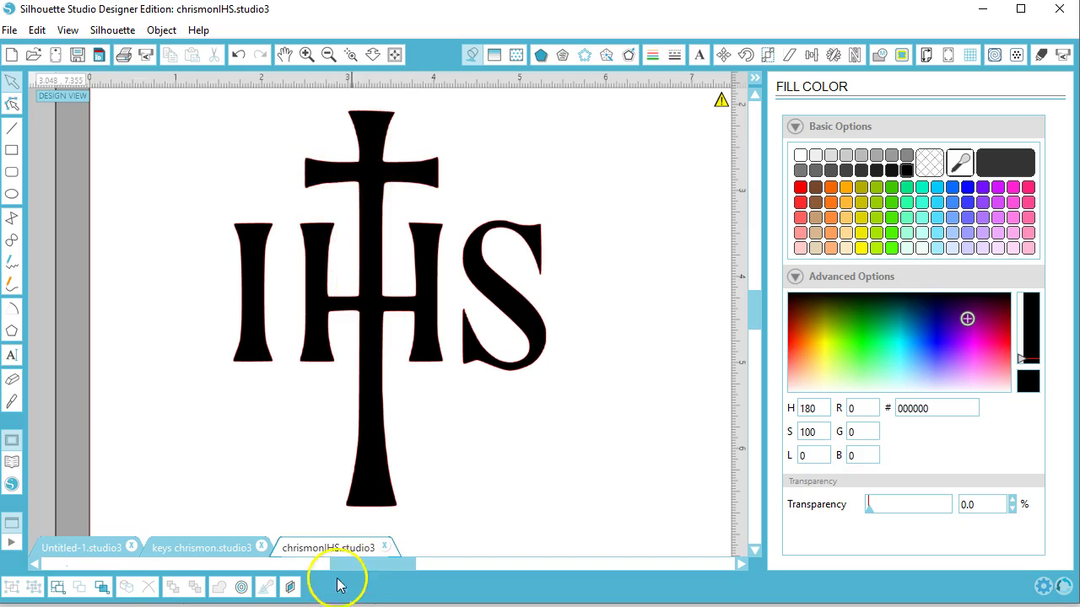
click(394, 55)
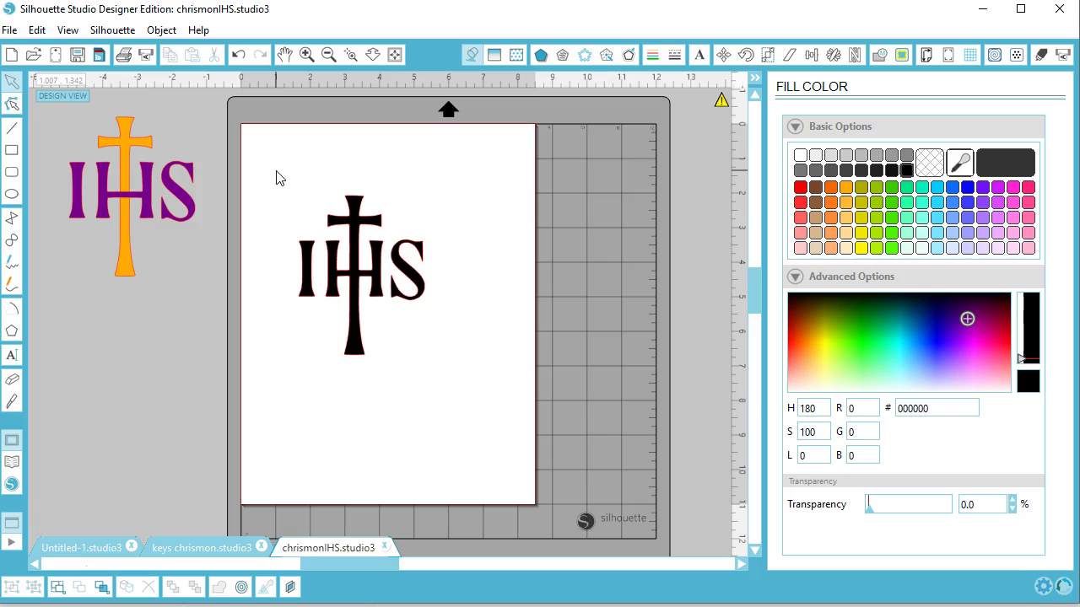
Make a compound path from all the black IHS pieces and move the design to the page's upper-left corner.
drag(279, 174, 428, 377)
right_click(355, 339)
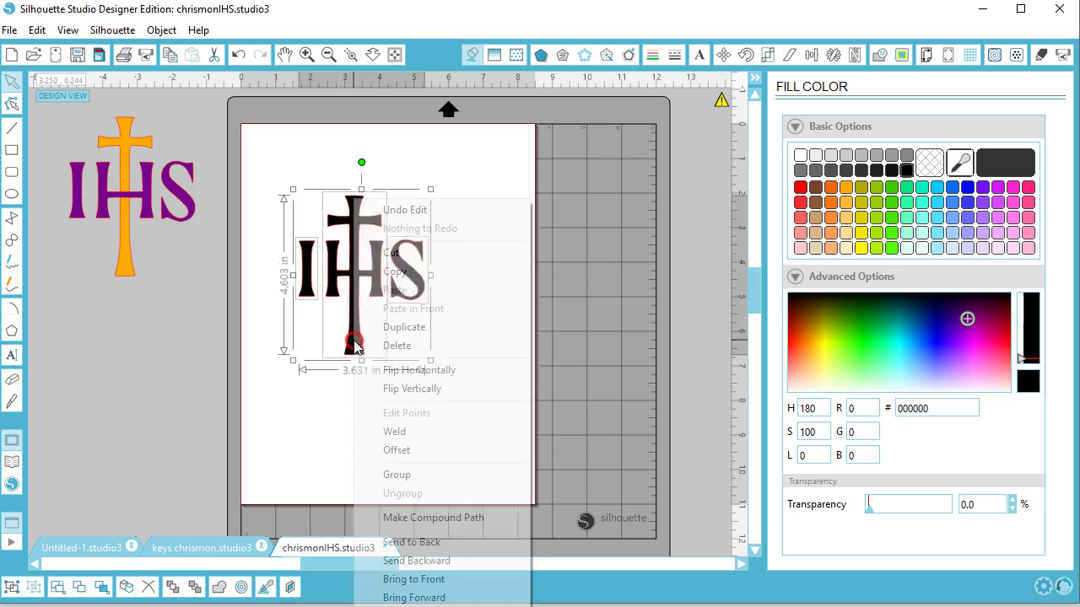
click(393, 522)
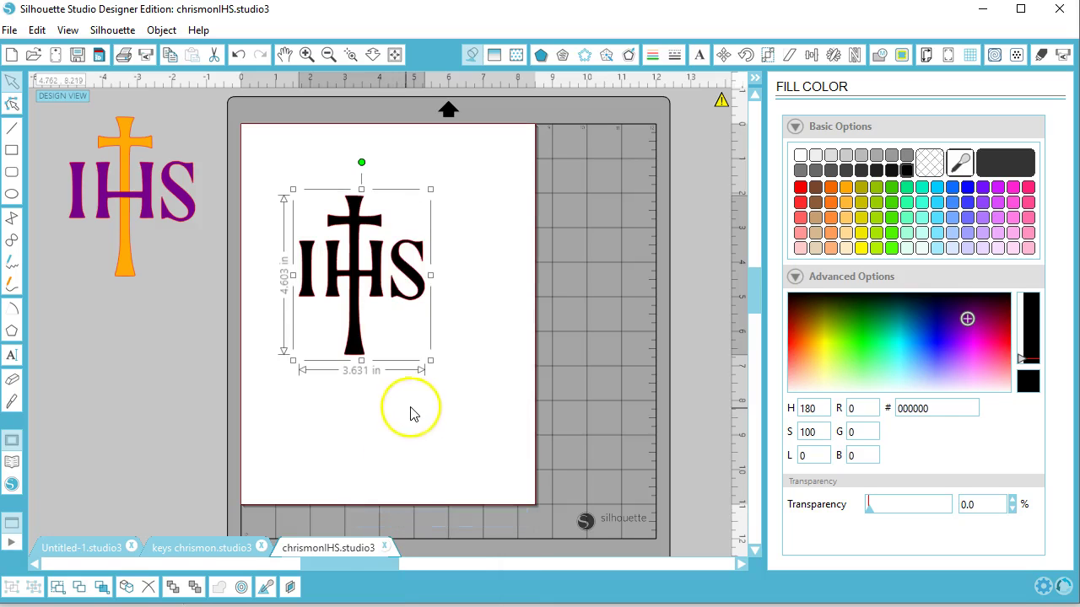
drag(361, 321, 306, 253)
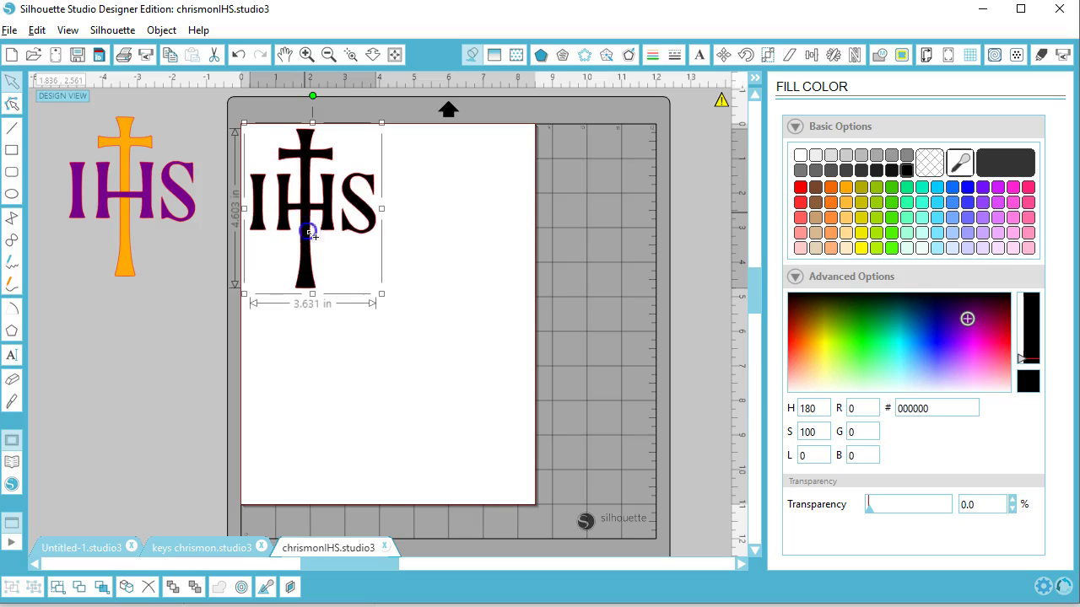
Place two copies of the black IHS design on the lower part of the page, side by side.
drag(309, 234, 447, 351)
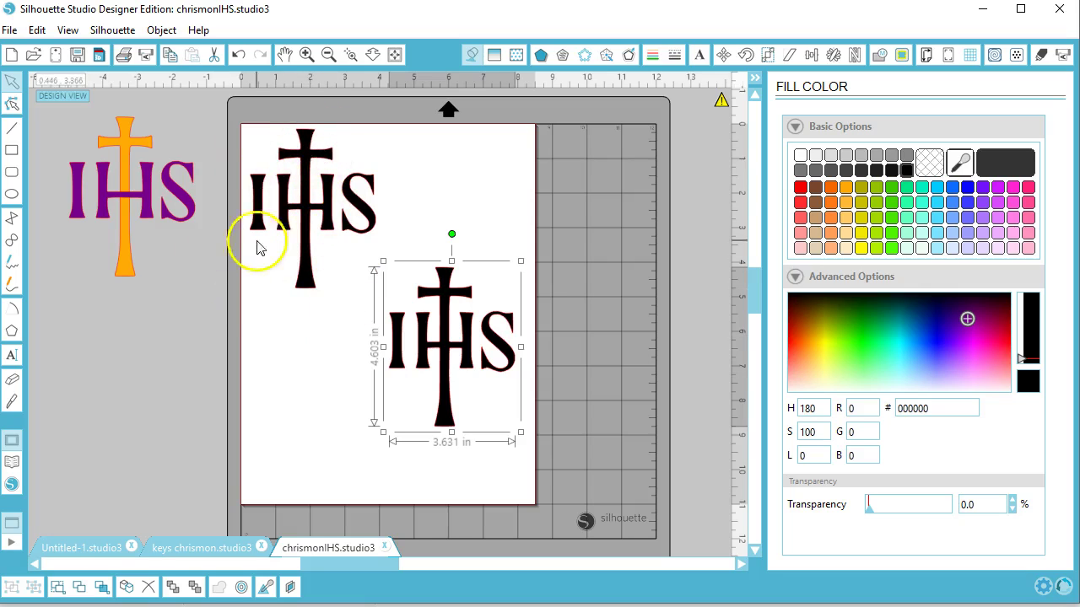
drag(440, 359, 406, 376)
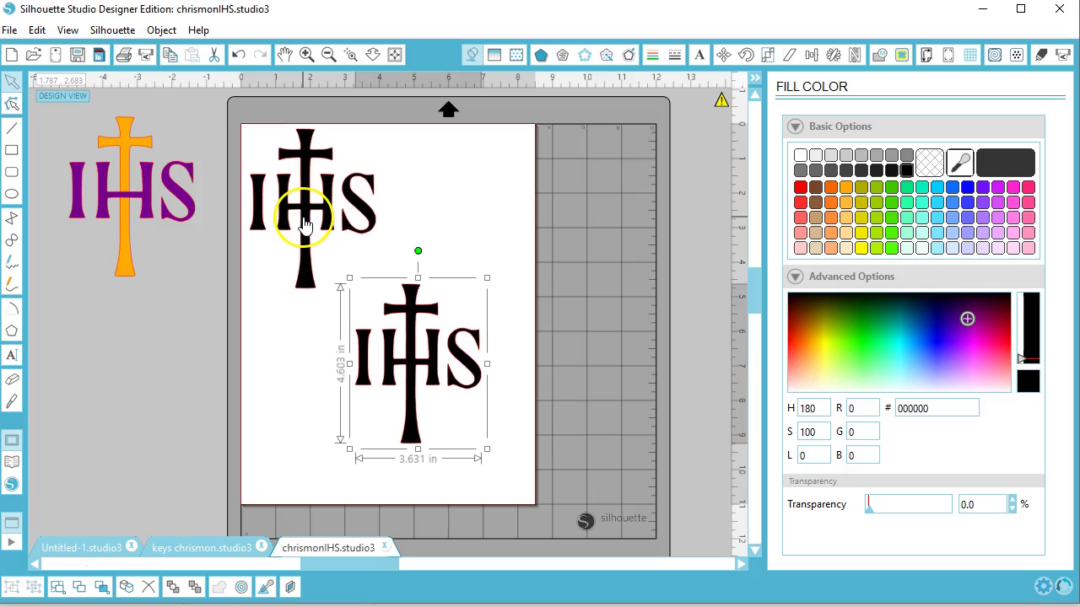
drag(312, 215, 272, 409)
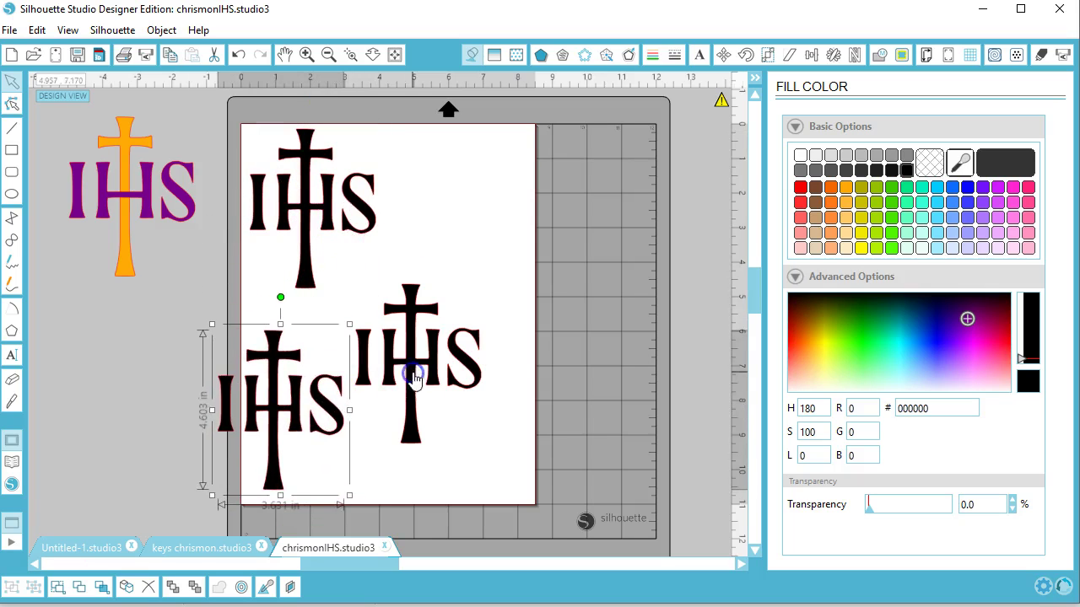
drag(413, 378, 441, 374)
drag(307, 389, 348, 388)
click(143, 213)
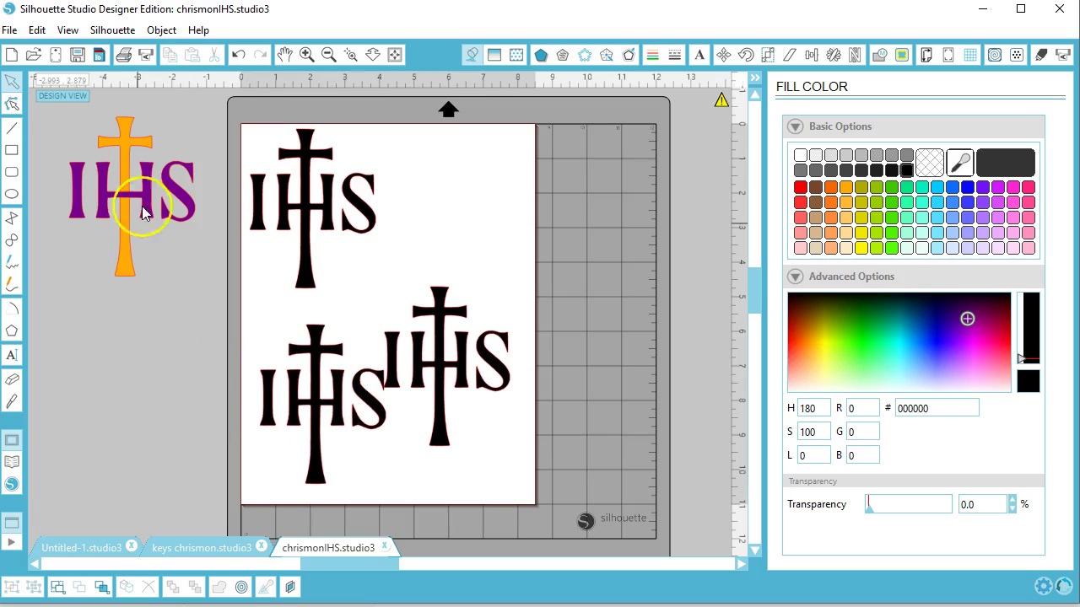
Try nudging the purple IHS letters upward over the orange cross, and undo the move.
drag(154, 210, 149, 174)
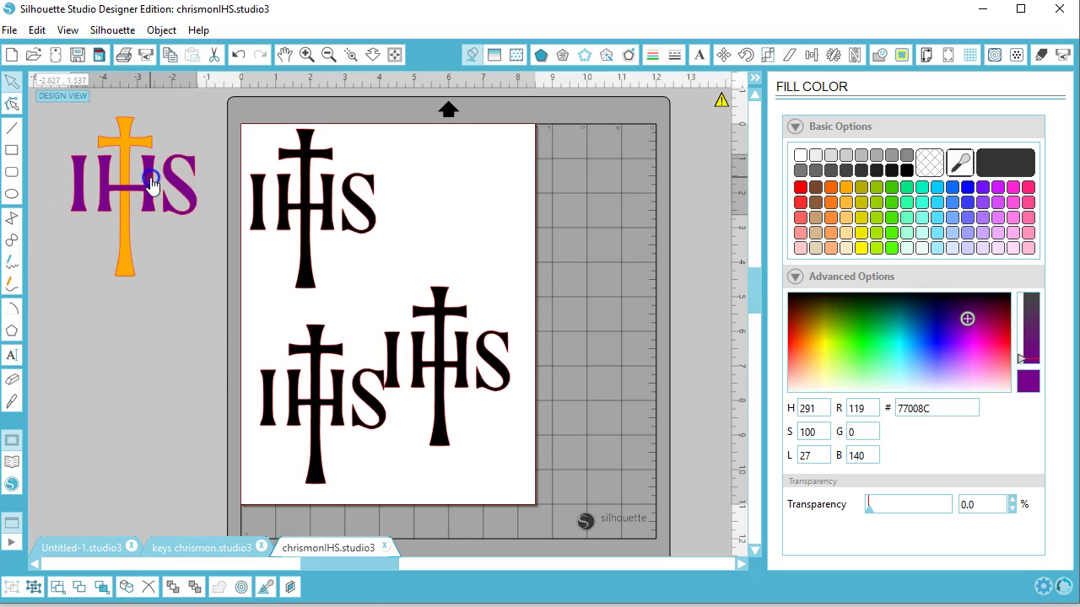
click(243, 57)
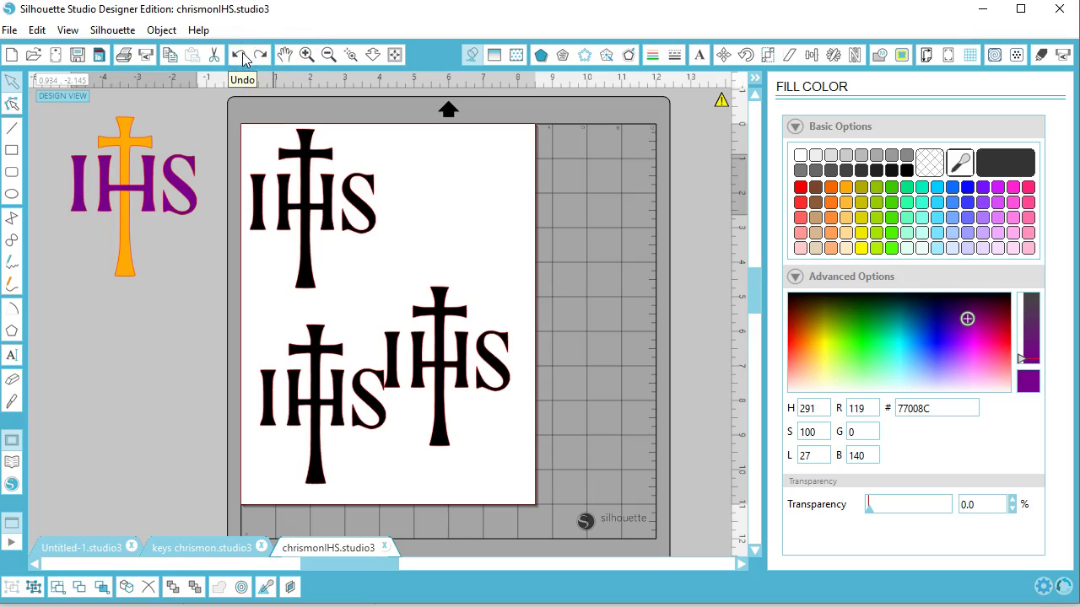
click(242, 57)
click(242, 58)
Move the right-hand black copy up clear of its neighbour and cut its H crossbar on both sides of the cross with the Straight knife.
click(447, 365)
drag(447, 365, 453, 304)
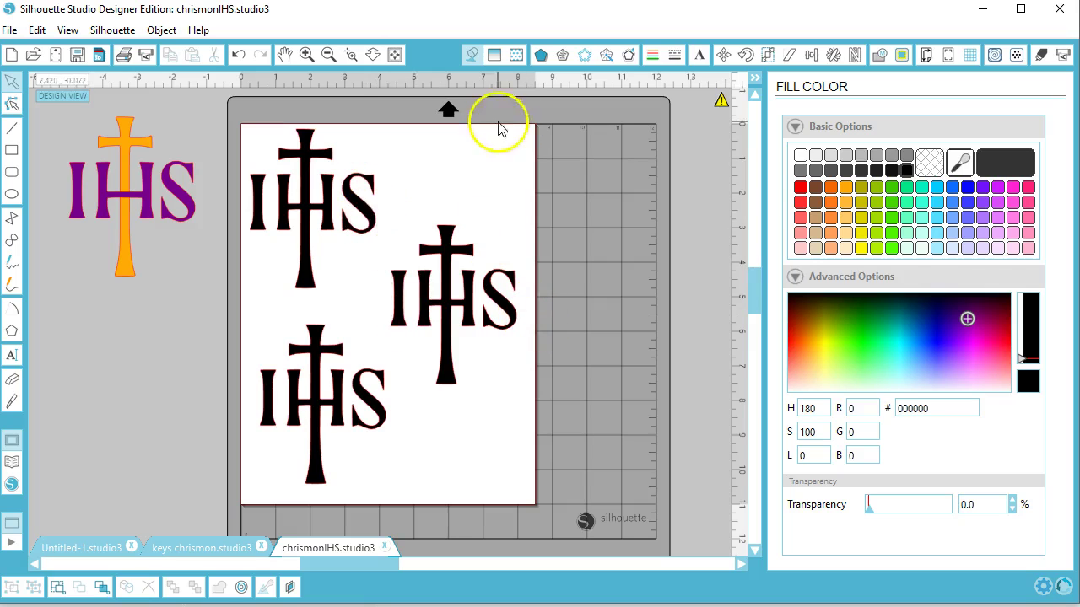
click(353, 59)
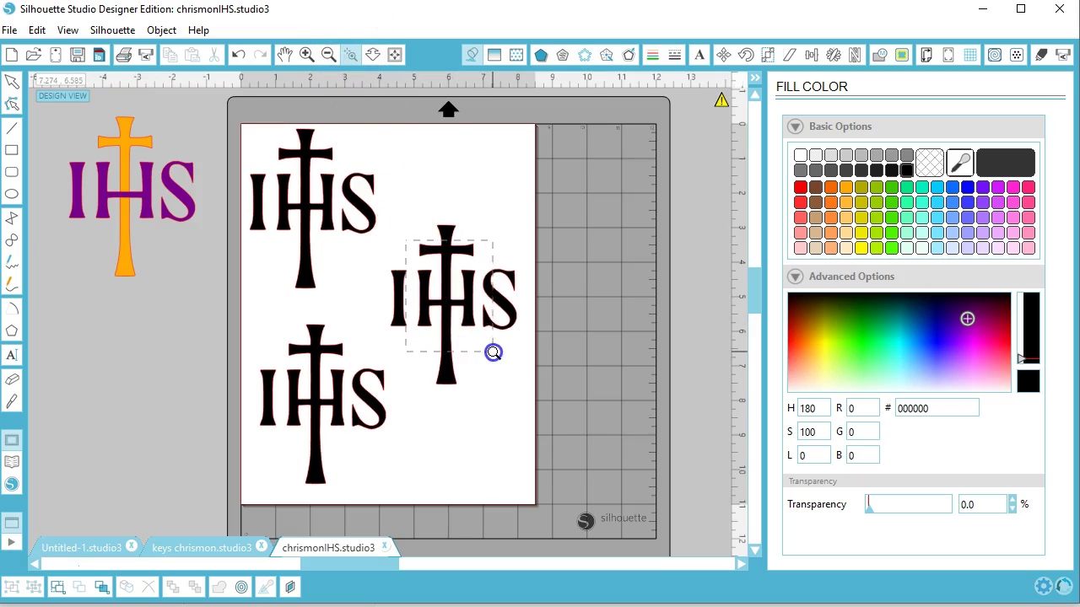
drag(492, 353, 489, 354)
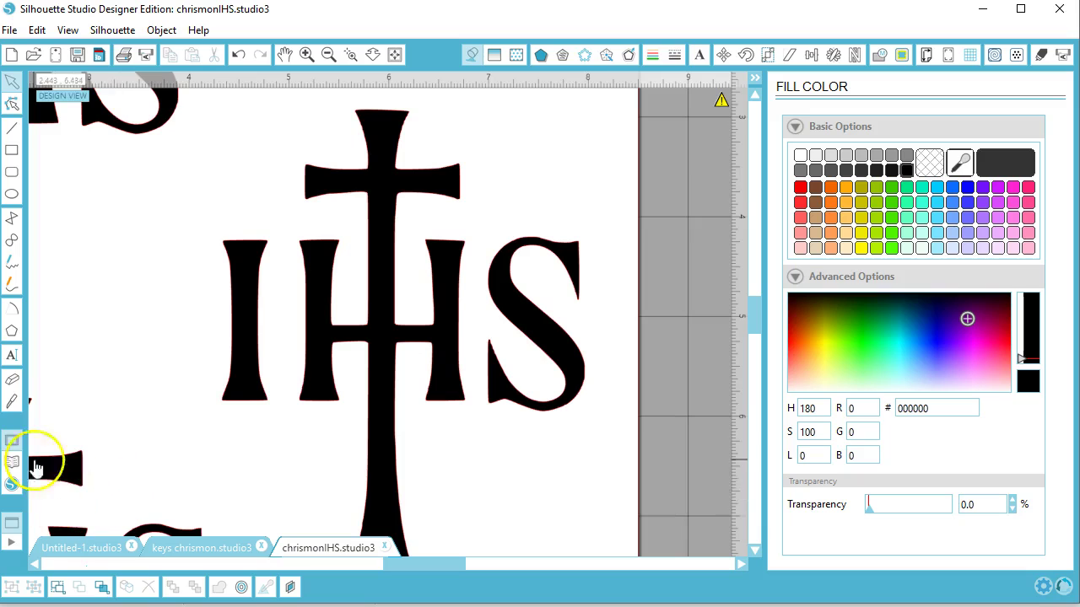
click(11, 404)
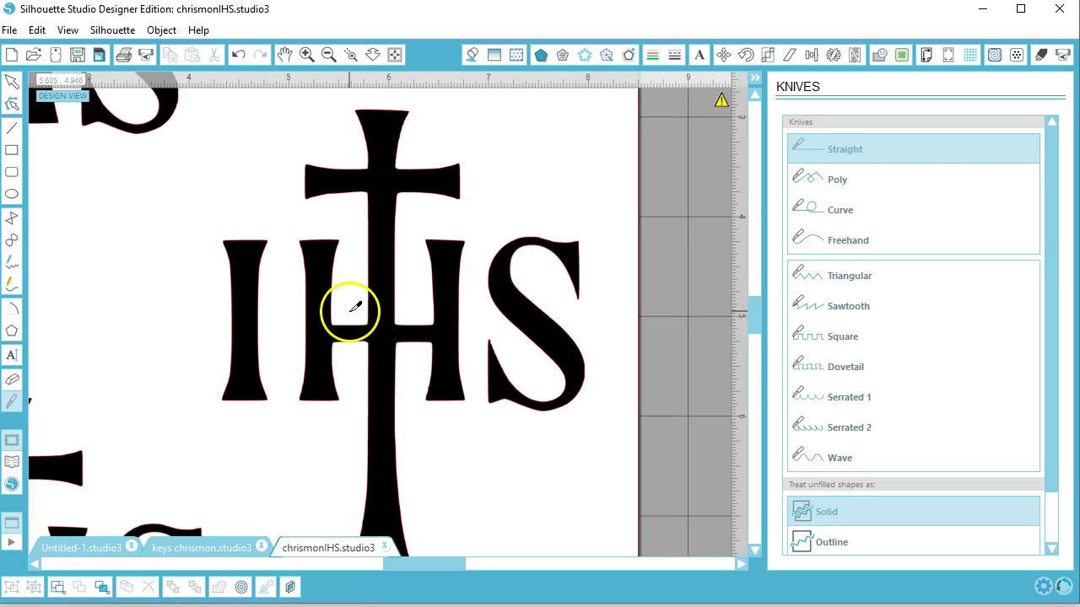
drag(349, 310, 351, 367)
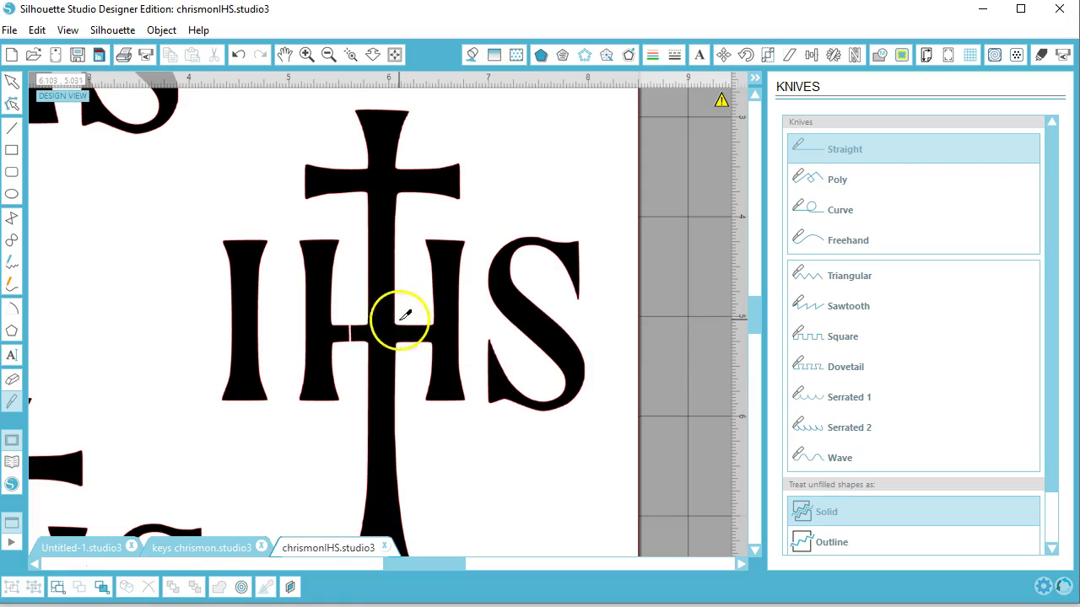
drag(410, 309, 410, 366)
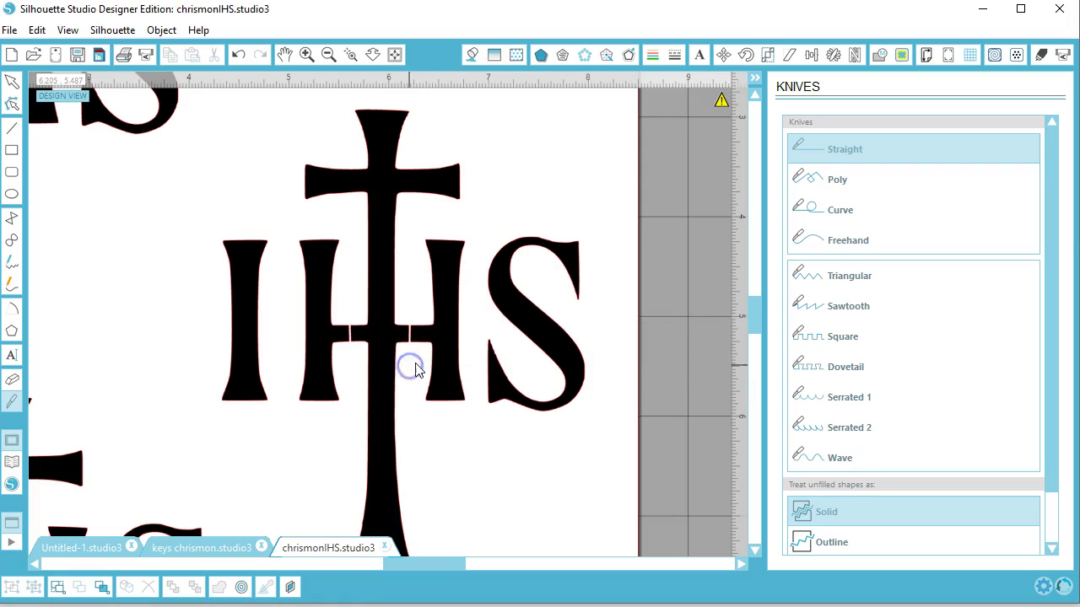
Clear the I, the S and both cut halves of the H away from the black cross.
click(15, 83)
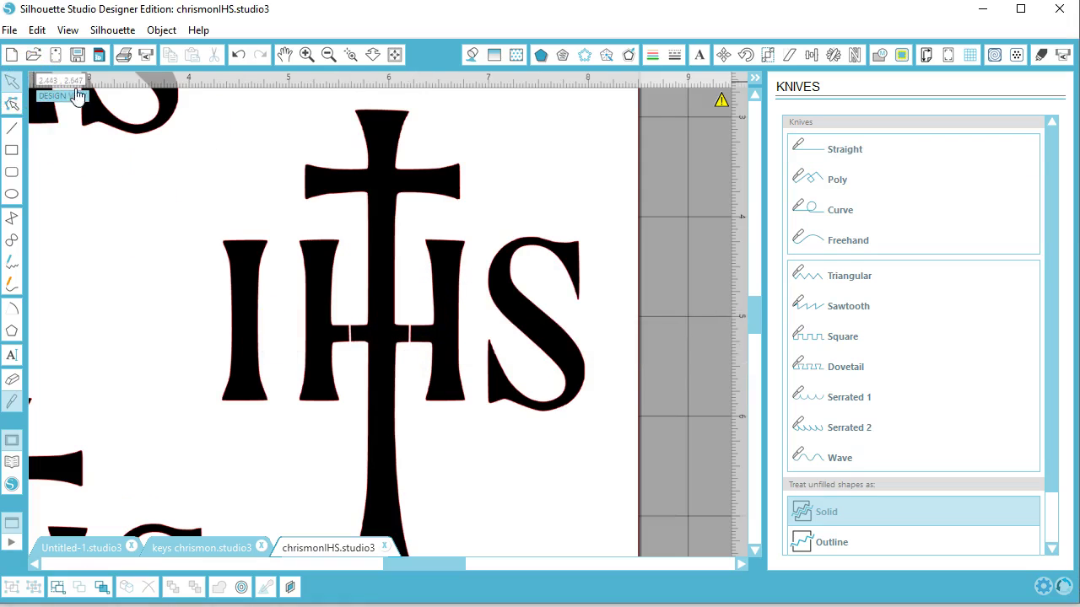
drag(190, 289, 325, 321)
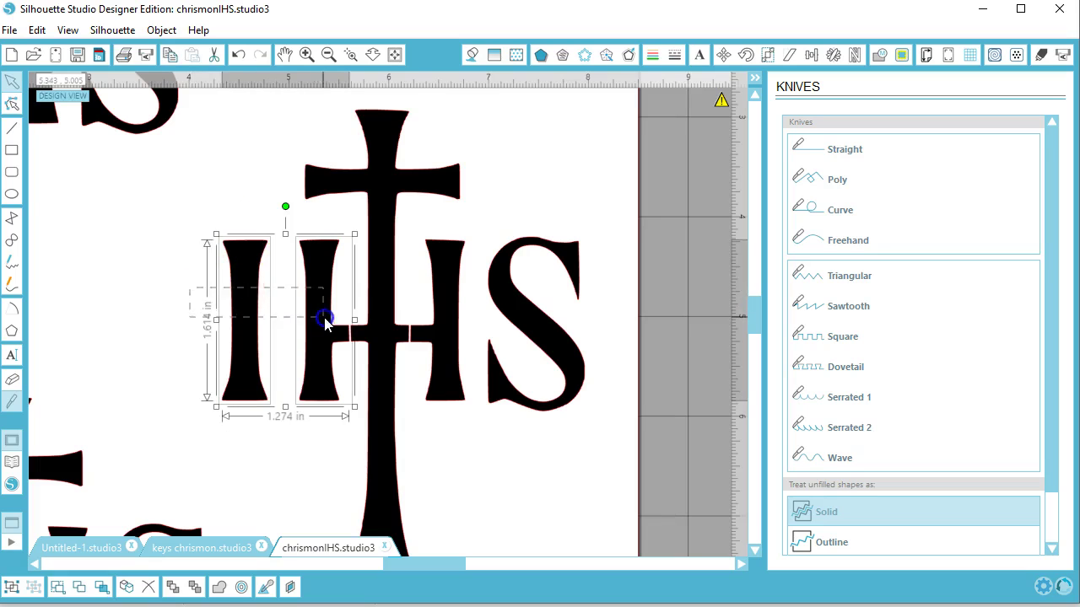
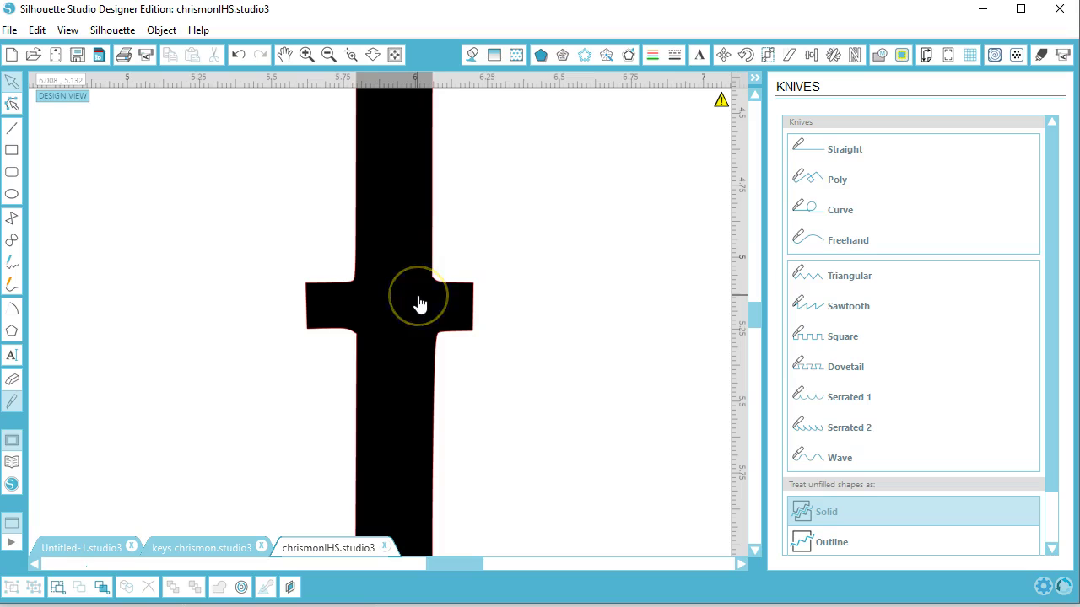
Delete the edit points of the leftover H crossbar stubs on both sides of the cross's shaft.
click(419, 304)
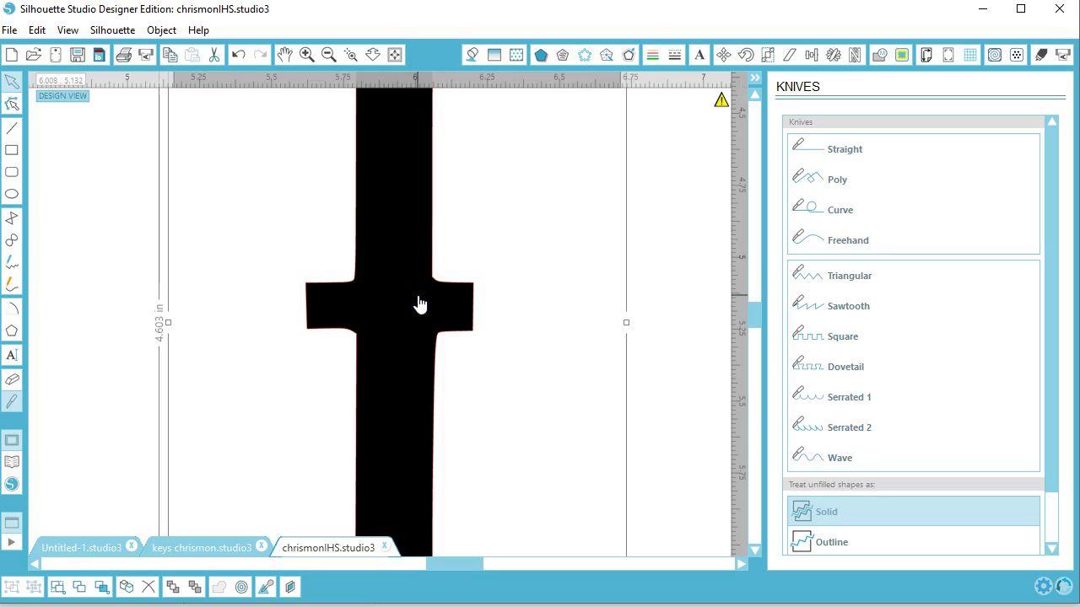
double_click(374, 259)
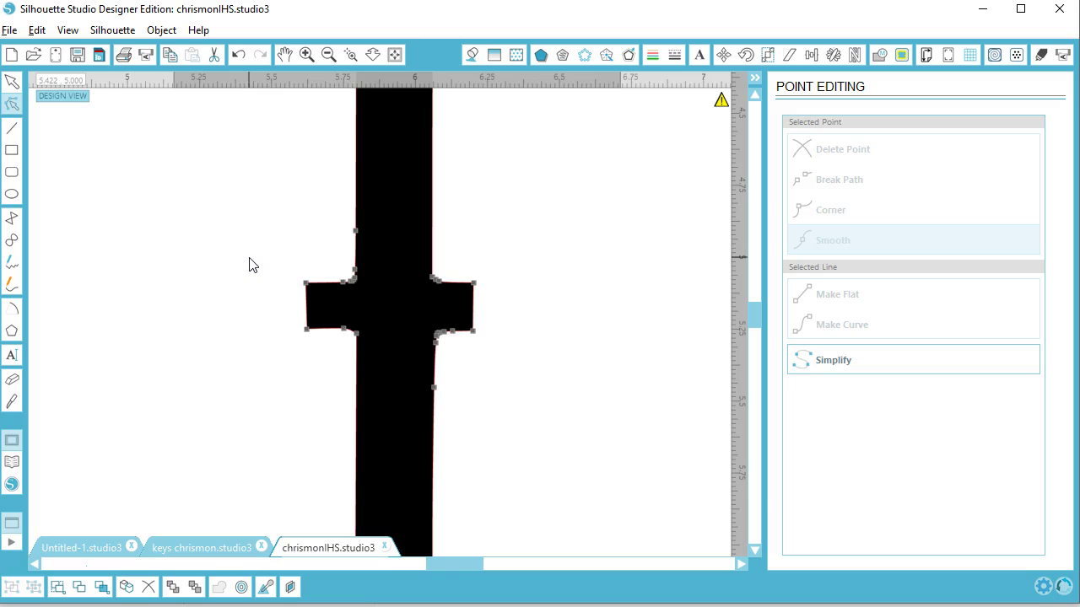
drag(245, 257, 375, 334)
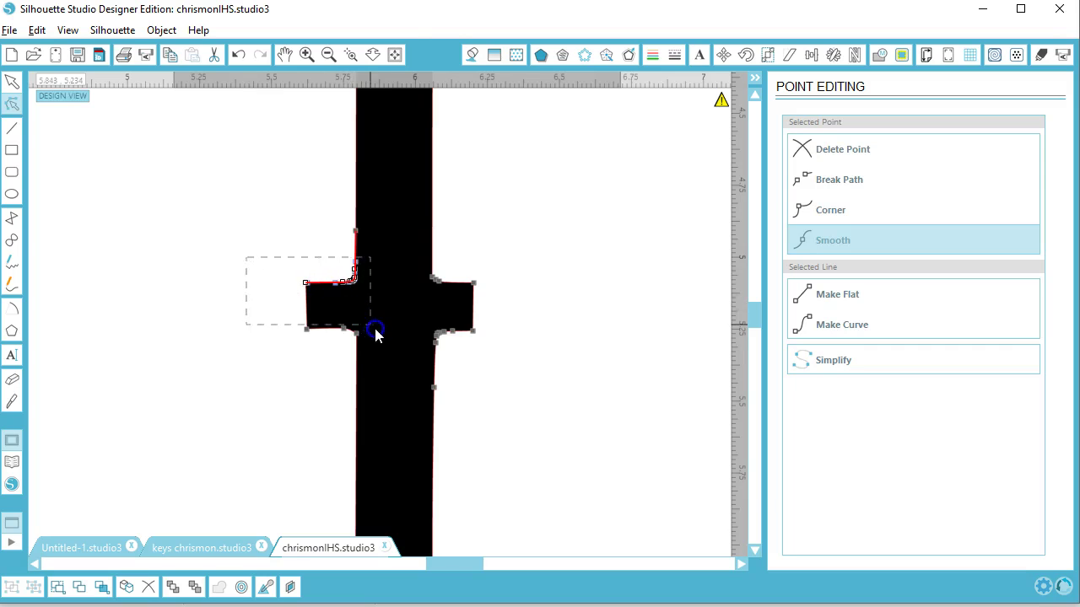
drag(454, 352, 501, 352)
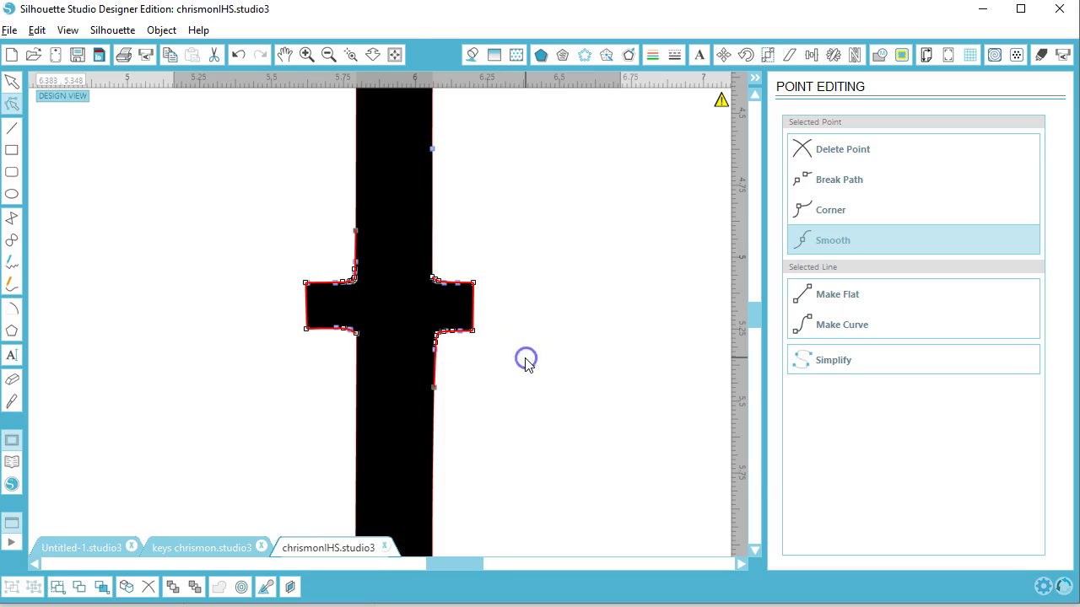
click(838, 152)
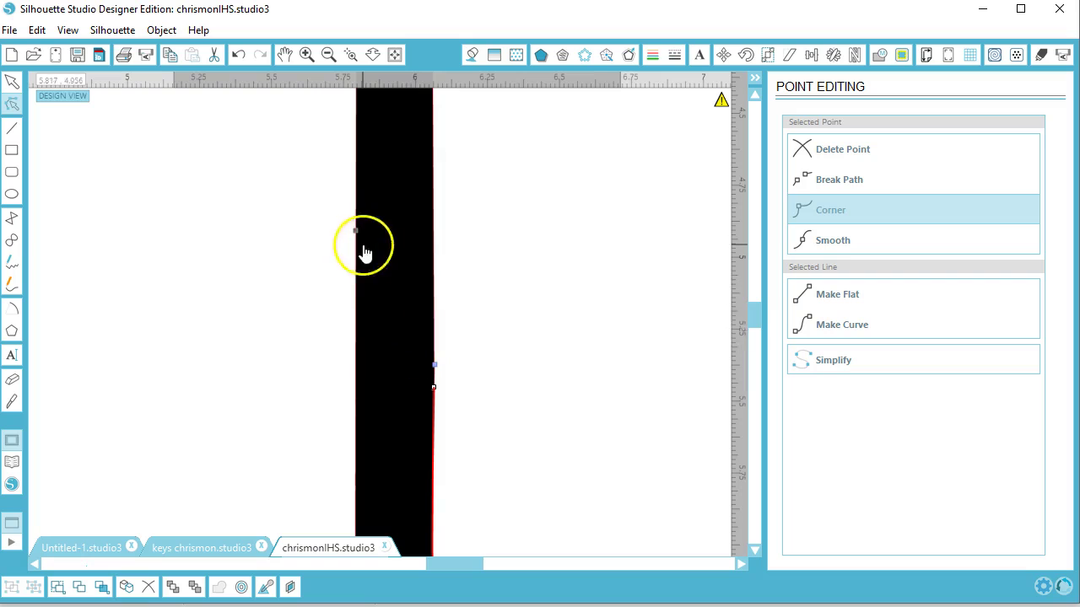
click(328, 54)
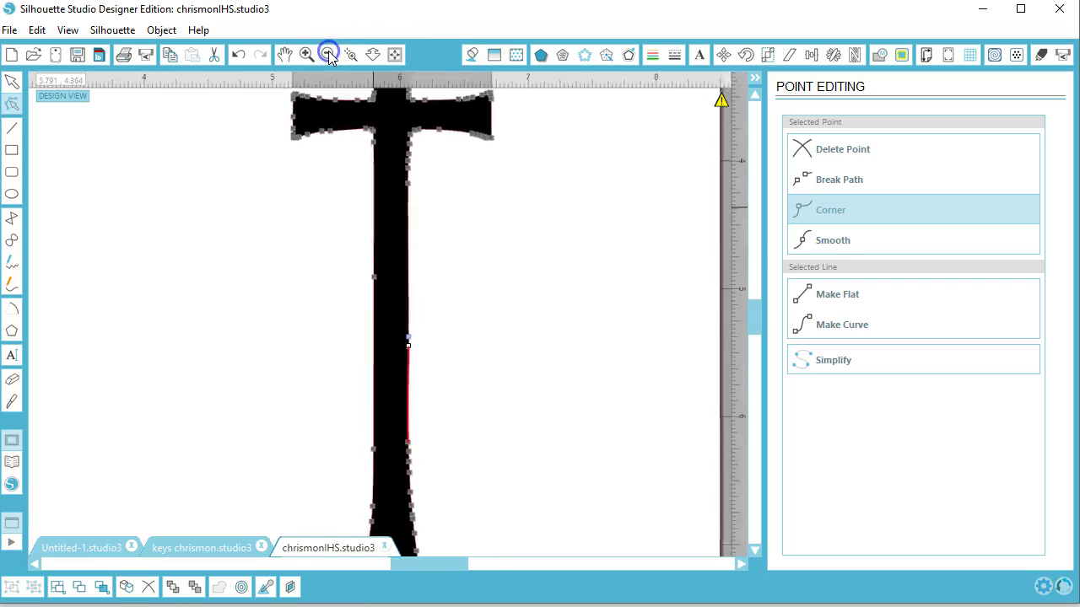
Fill the isolated black cross with orange (FFAA05) and lay it over the cross of the lower black IHS chrismon.
click(398, 254)
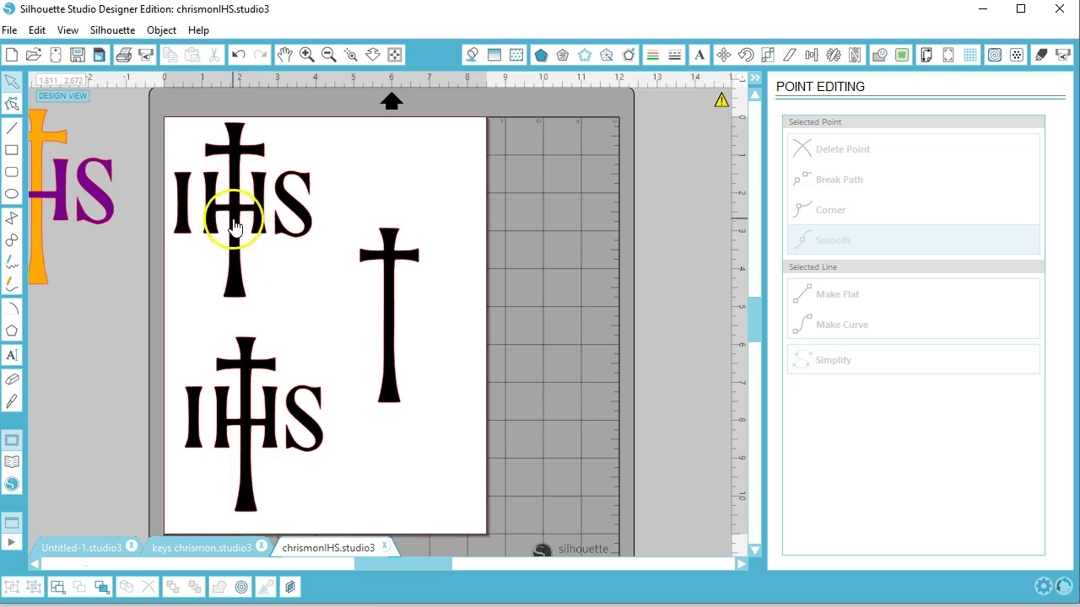
drag(396, 300, 414, 313)
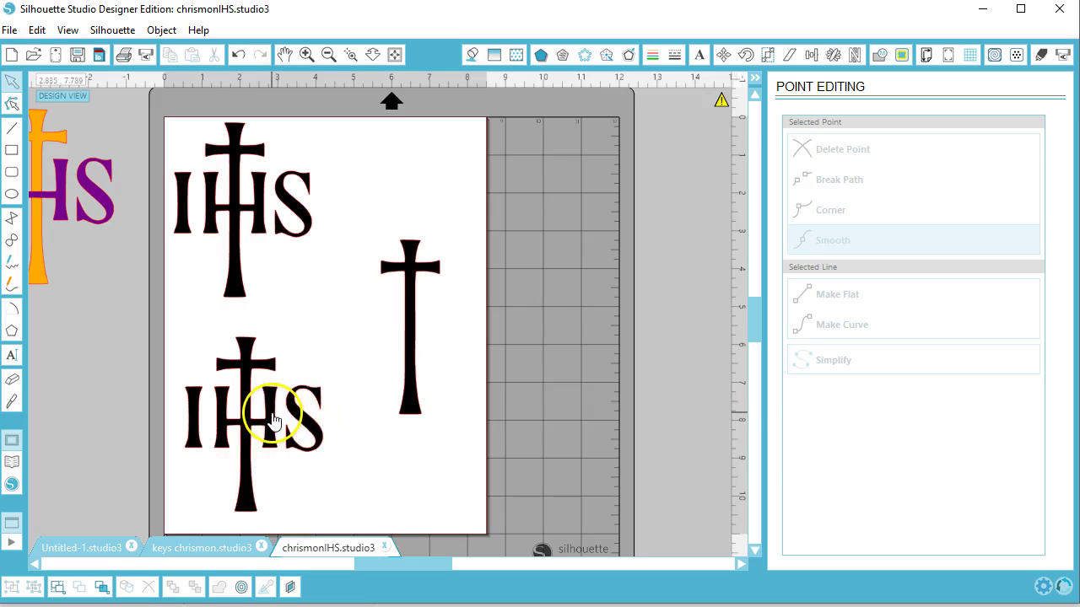
click(410, 314)
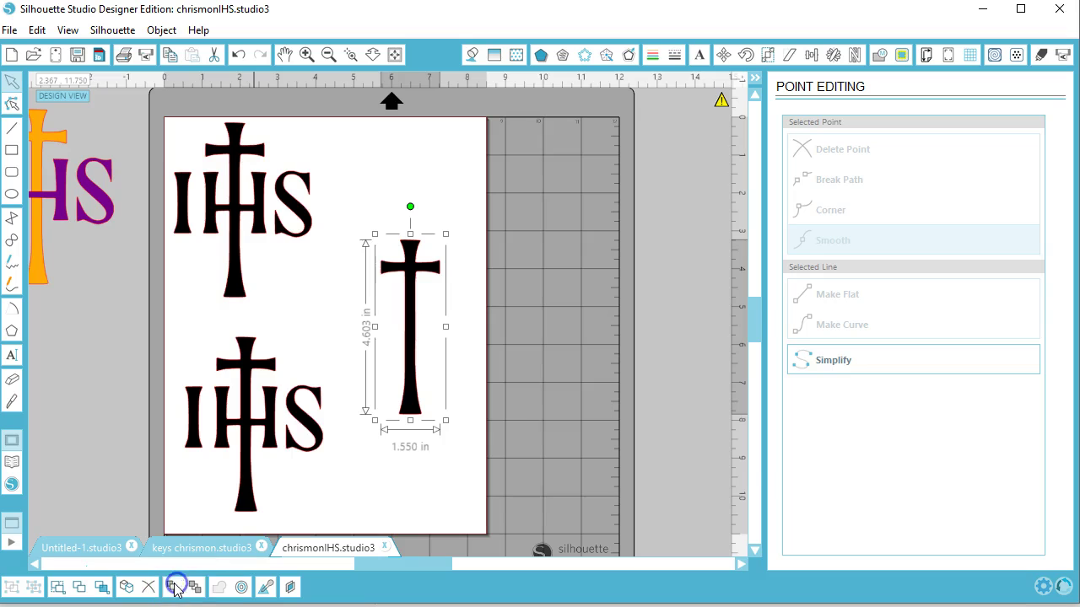
click(471, 54)
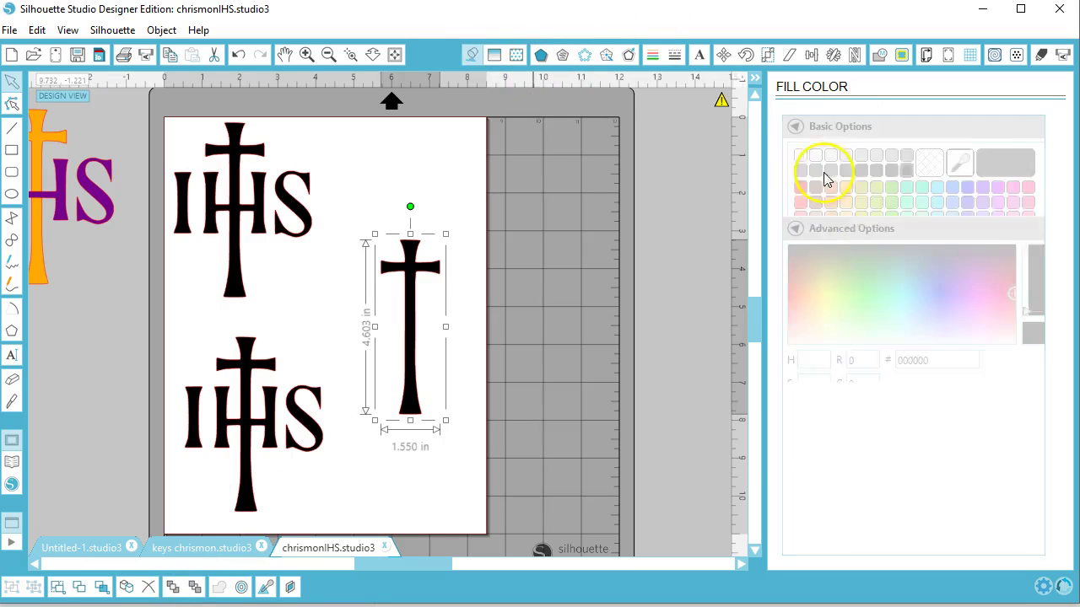
click(847, 193)
drag(426, 279, 248, 368)
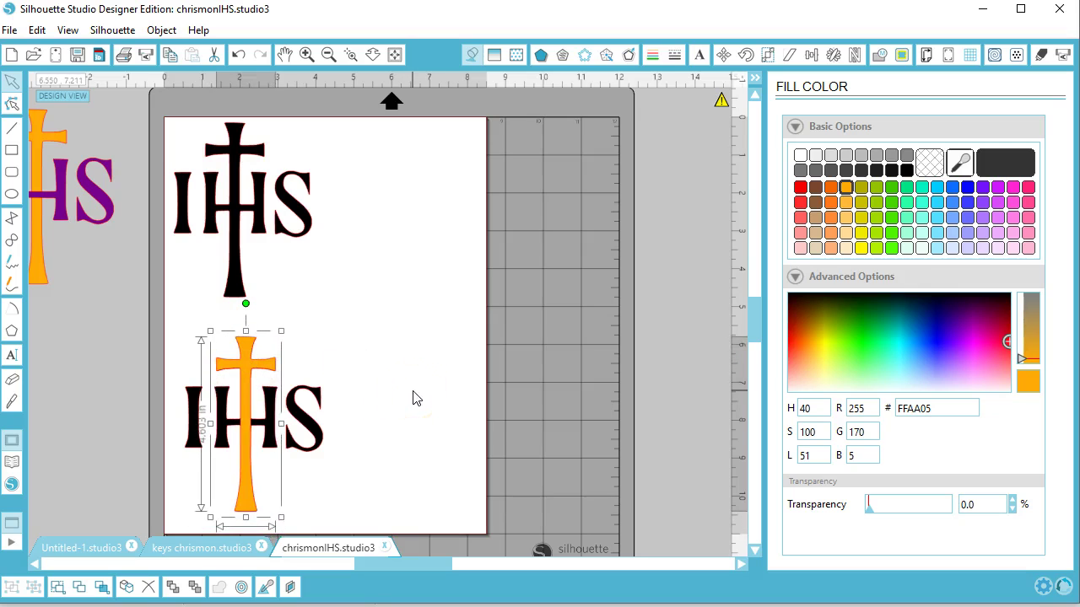
Move the lower black chrismon clear of the orange cross and cut its cross shaft above and below the H crossbar with the Straight knife.
drag(283, 427, 412, 353)
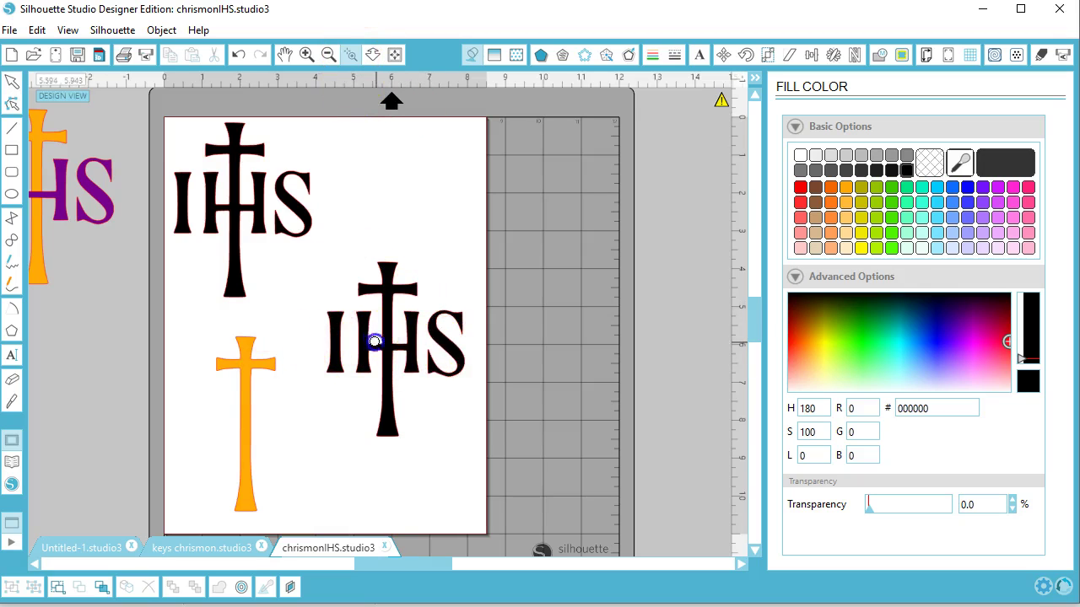
click(409, 375)
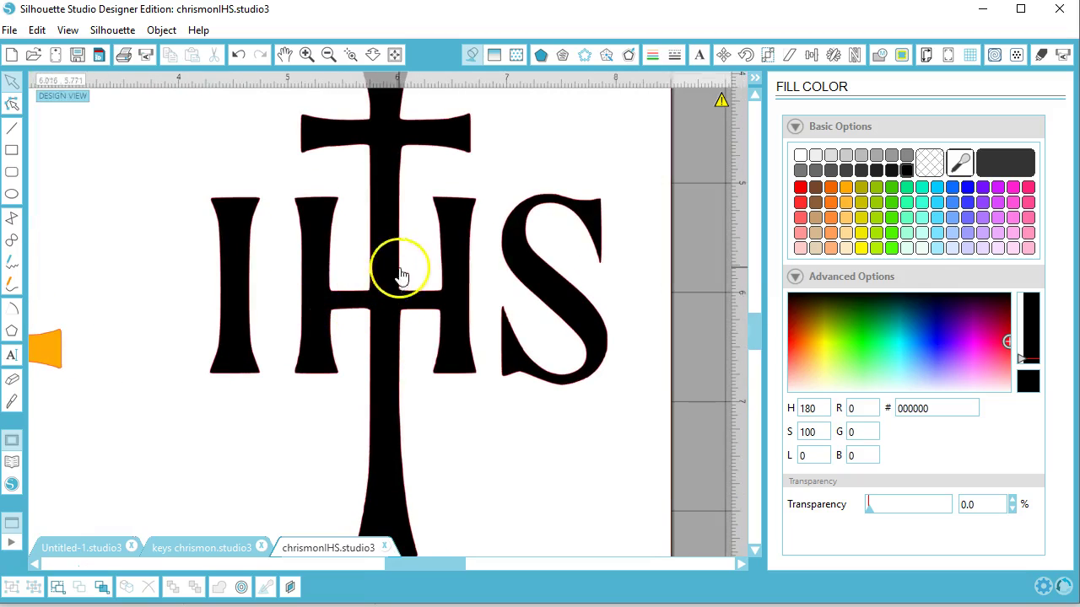
click(11, 403)
drag(396, 266, 415, 267)
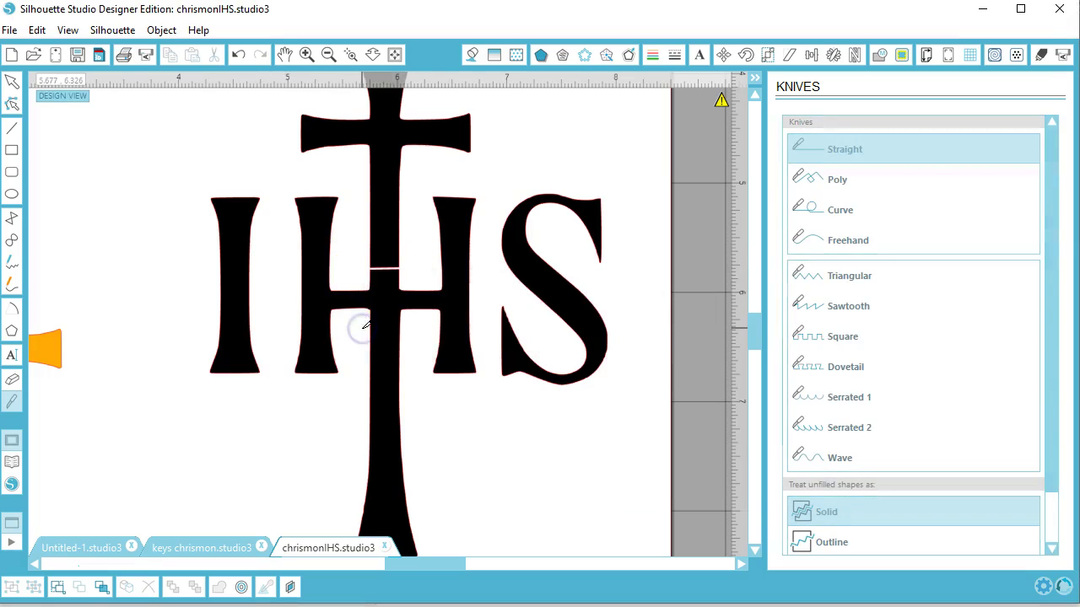
drag(369, 327, 414, 325)
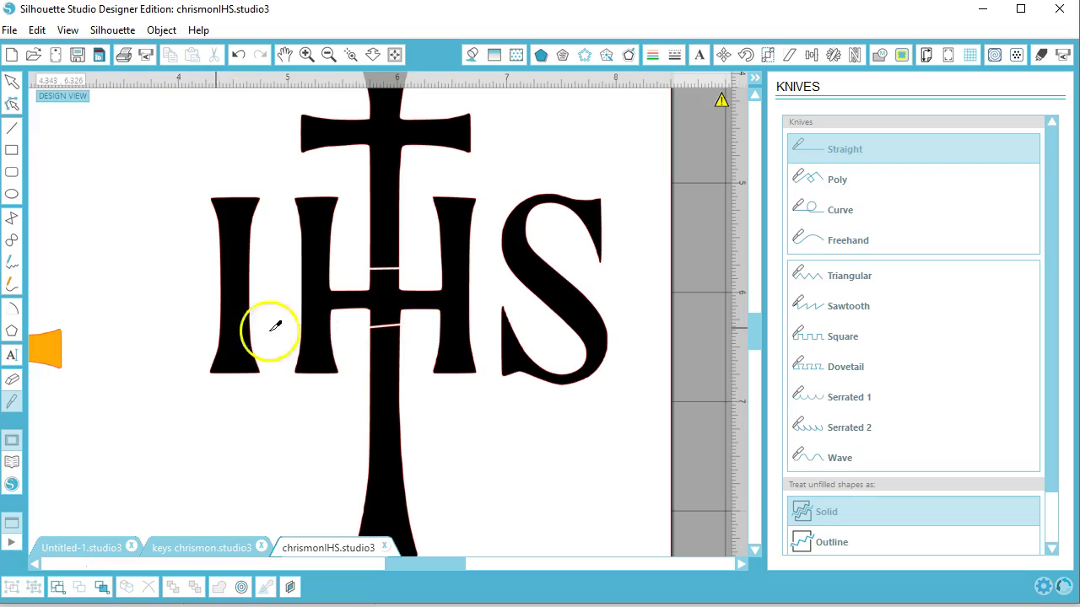
Delete the cut-off upper and lower parts of the black cross, keeping the IHS letters.
click(13, 84)
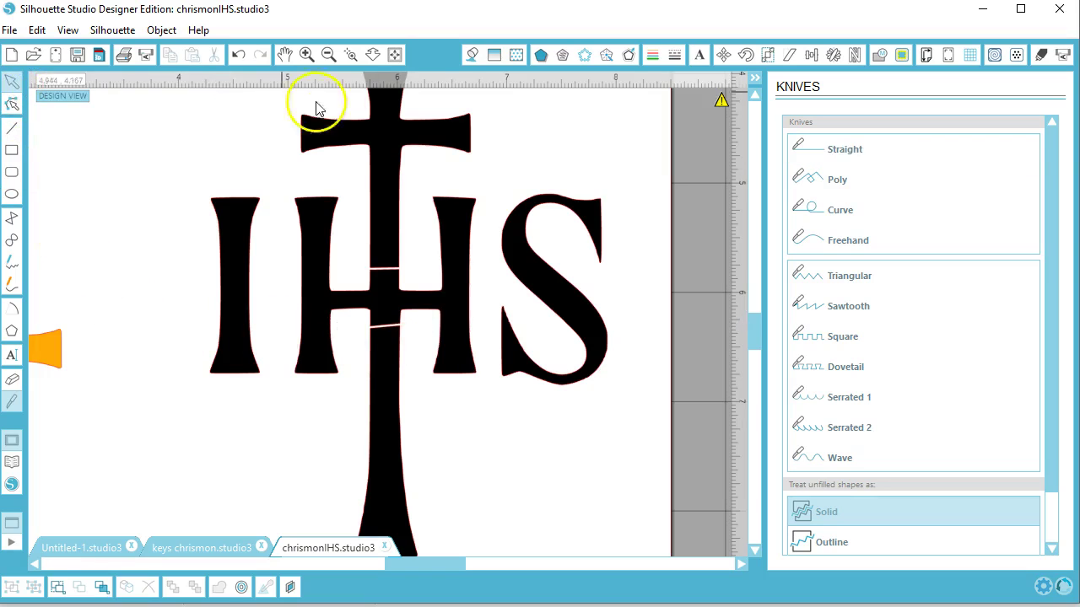
click(395, 156)
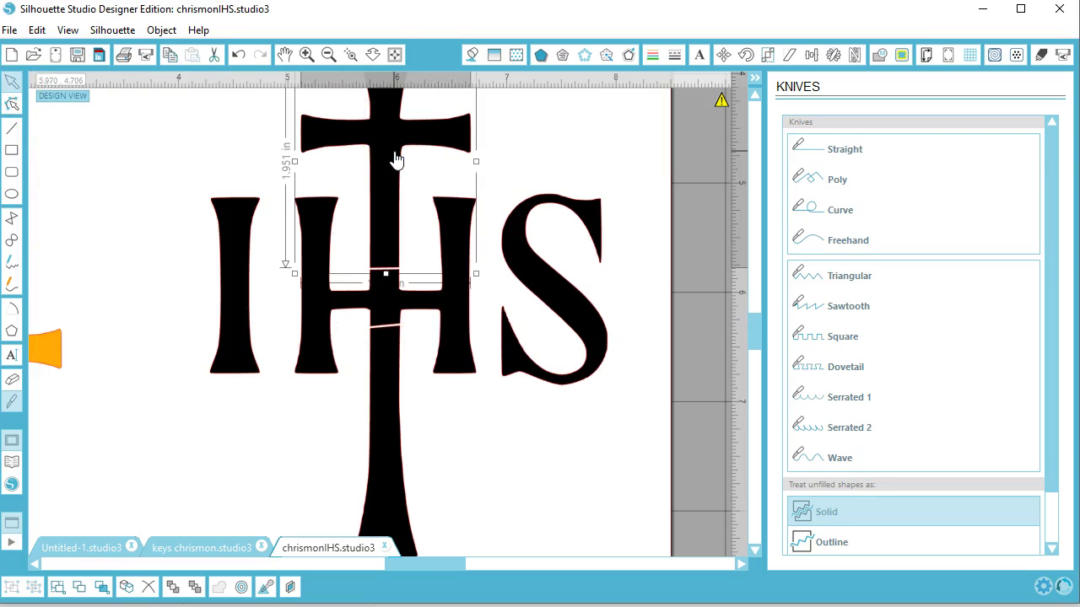
key(Delete)
click(373, 410)
key(Delete)
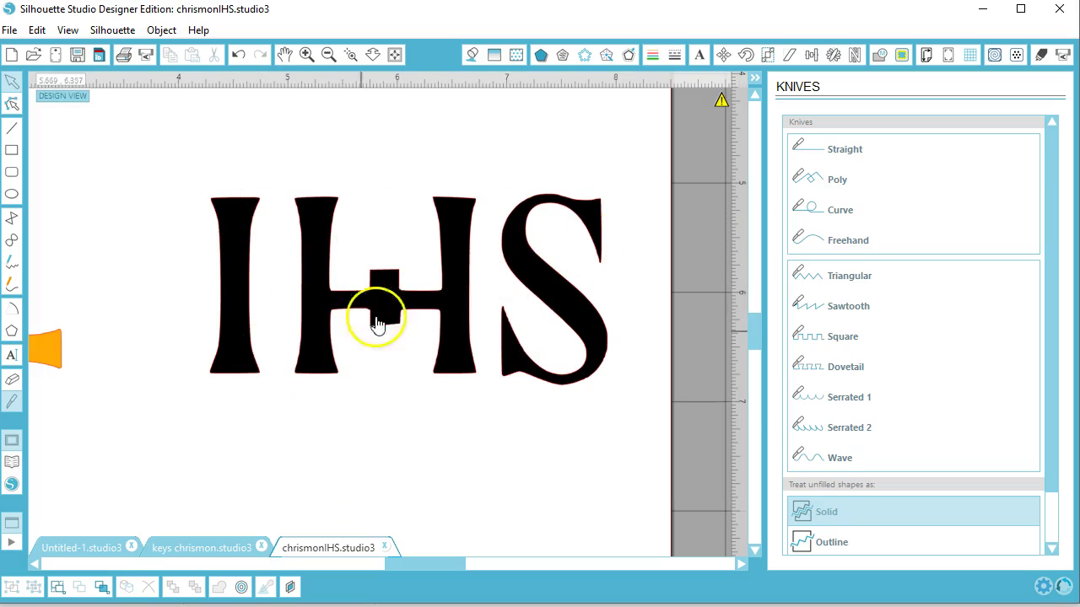
Delete the edit points of the leftover cross piece in the middle of the H crossbar.
click(351, 54)
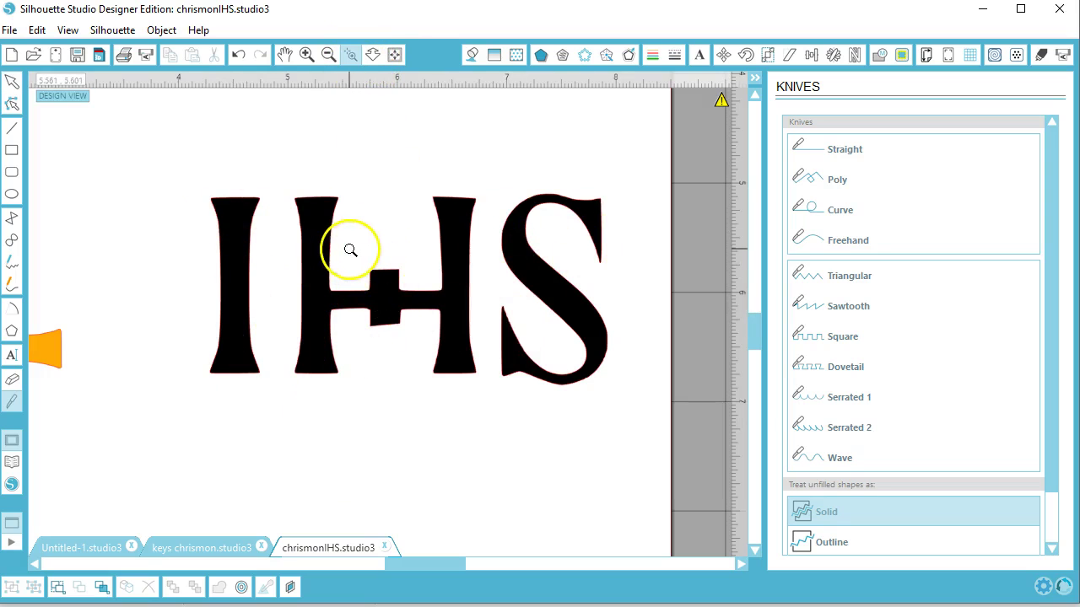
drag(426, 347, 425, 350)
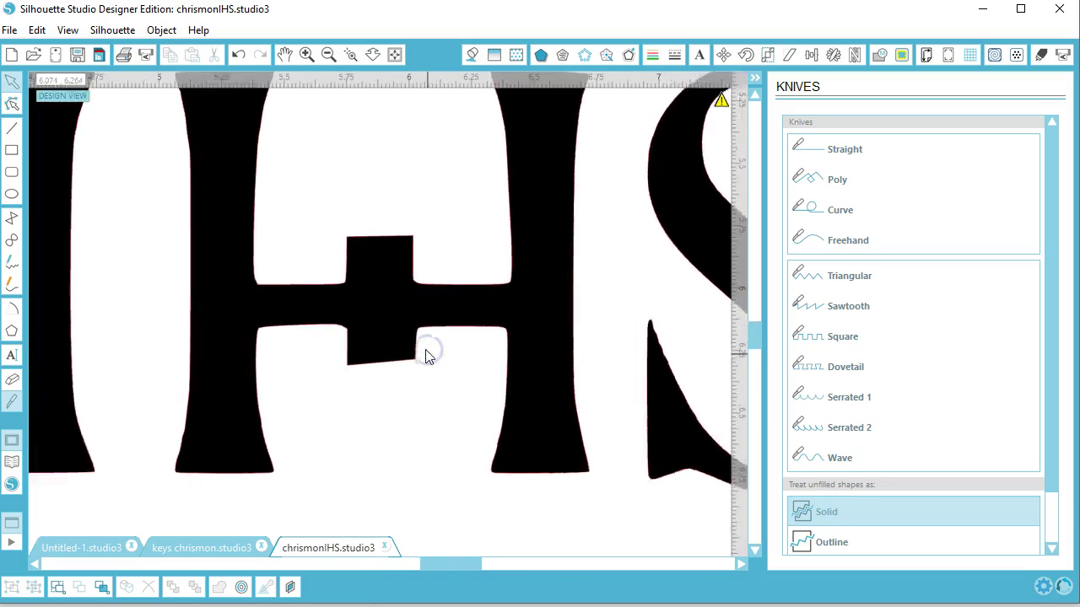
double_click(398, 325)
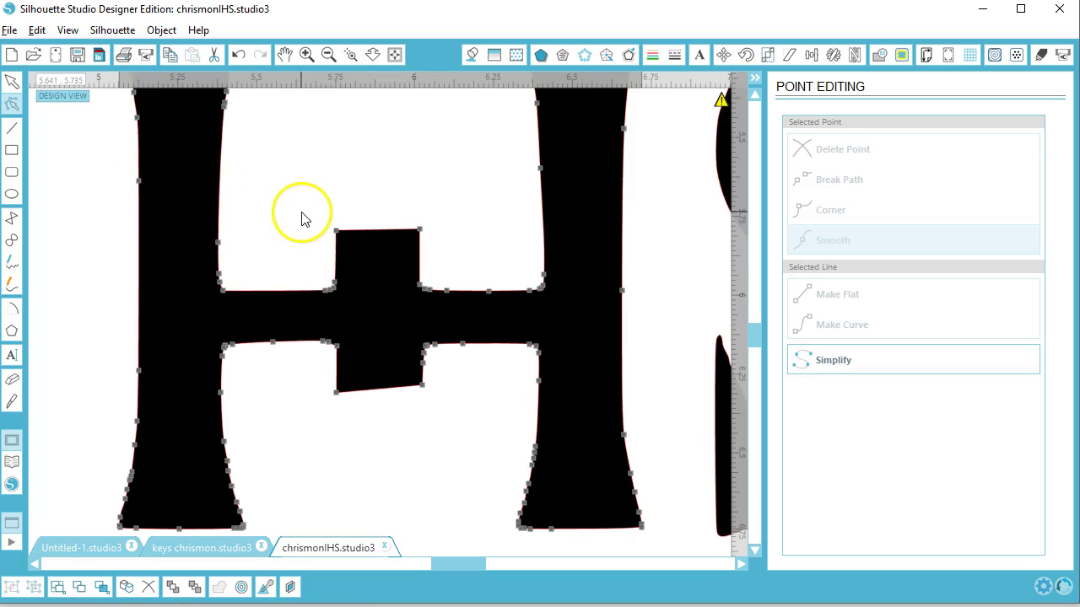
drag(306, 195, 356, 304)
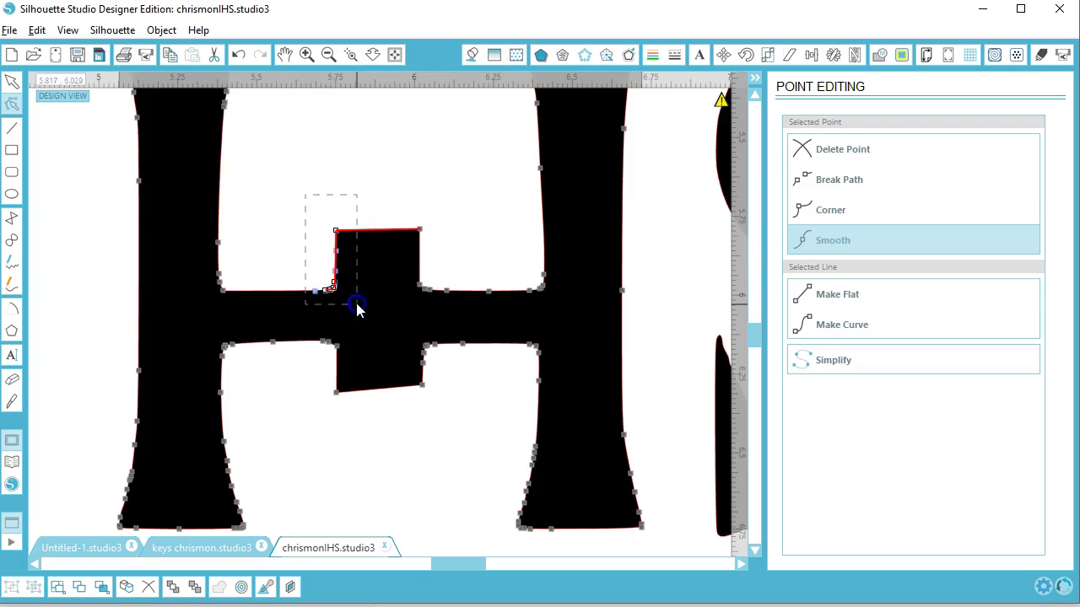
drag(419, 380, 436, 395)
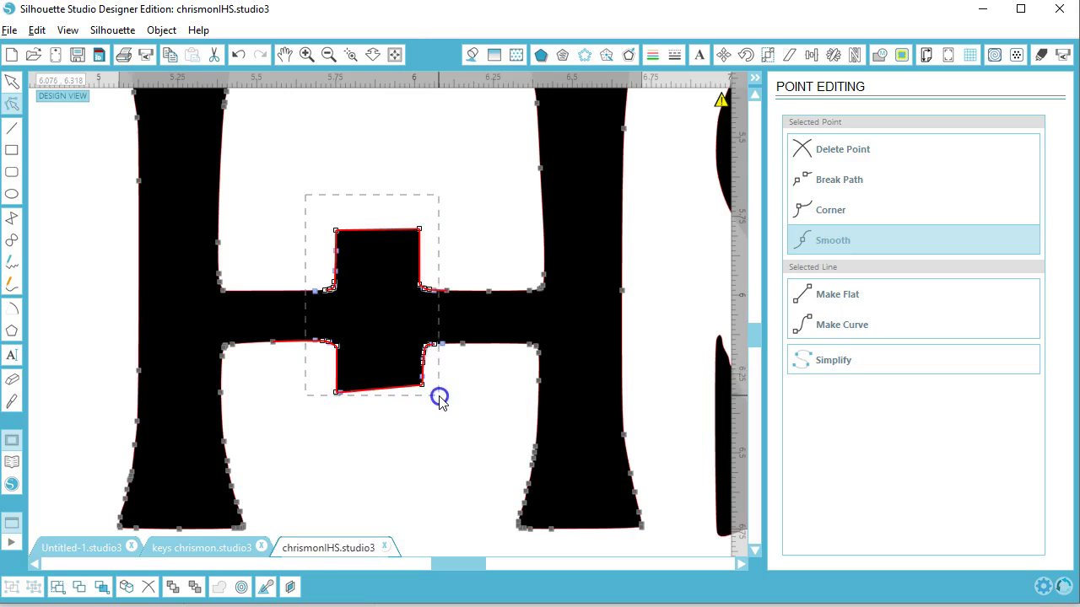
click(853, 155)
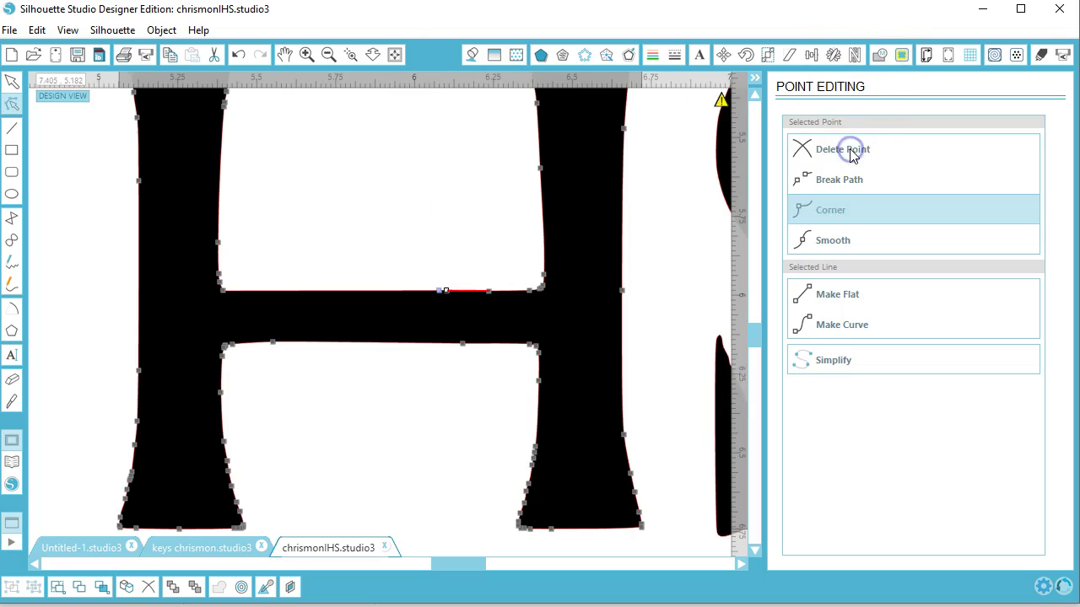
click(342, 409)
Combine the separate I, H and S into one compound path and move the letters onto the orange cross.
click(397, 57)
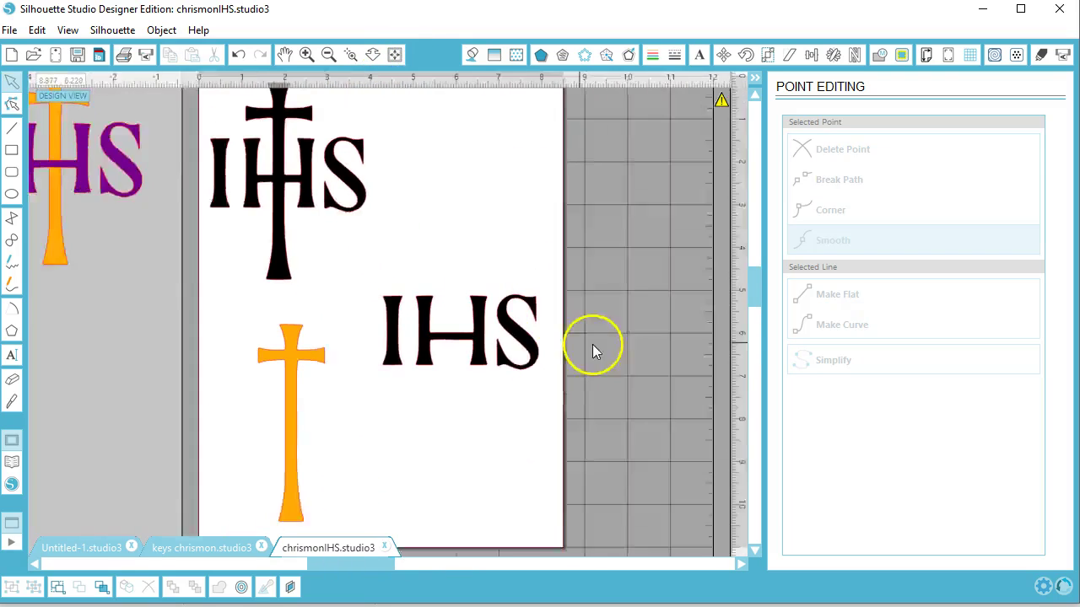
drag(578, 400, 384, 287)
drag(534, 408, 405, 300)
click(399, 323)
right_click(399, 323)
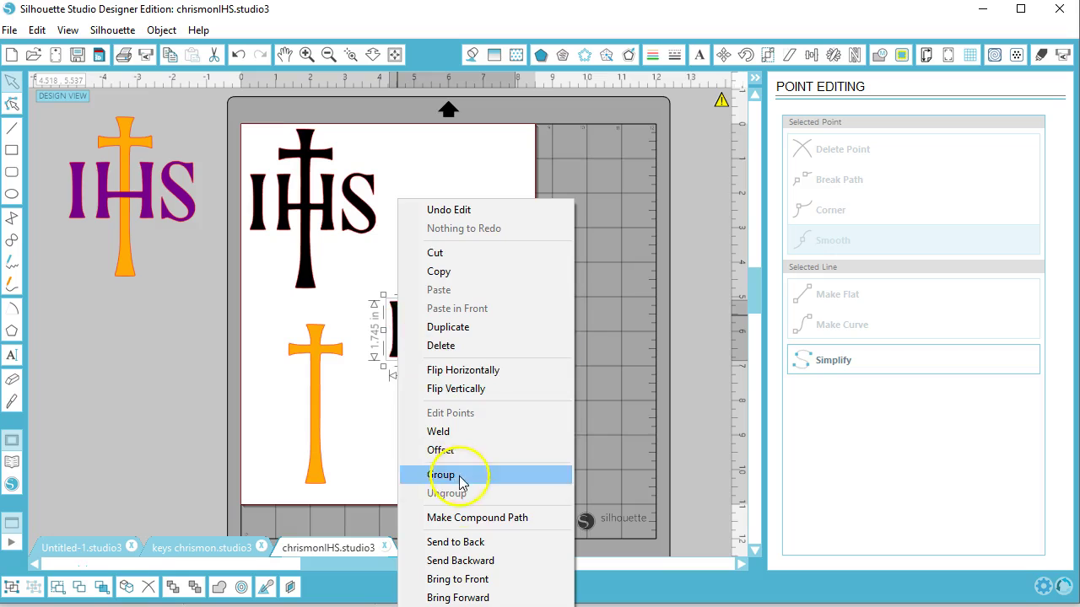
click(438, 516)
drag(455, 348, 330, 413)
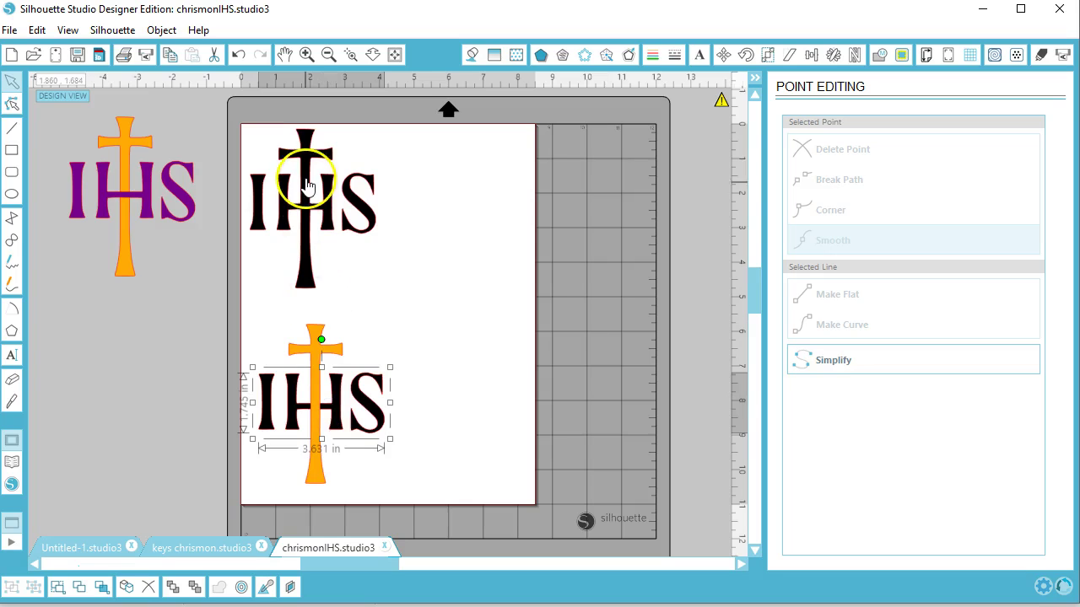
Move the intact black chrismon to the right half of the page and align the orange cross over its cross.
drag(306, 184, 433, 222)
click(393, 302)
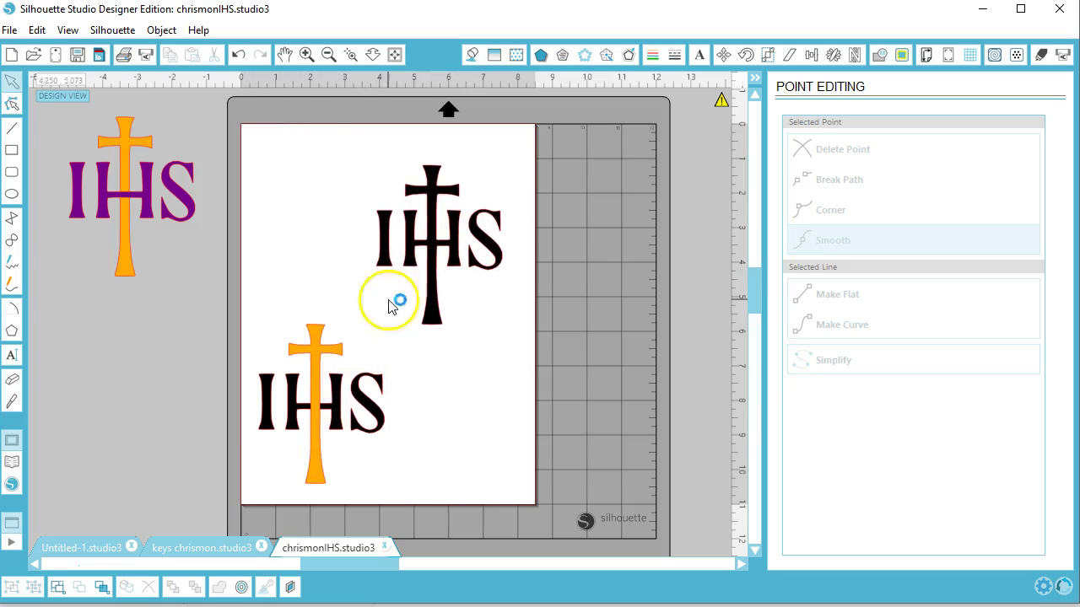
click(325, 420)
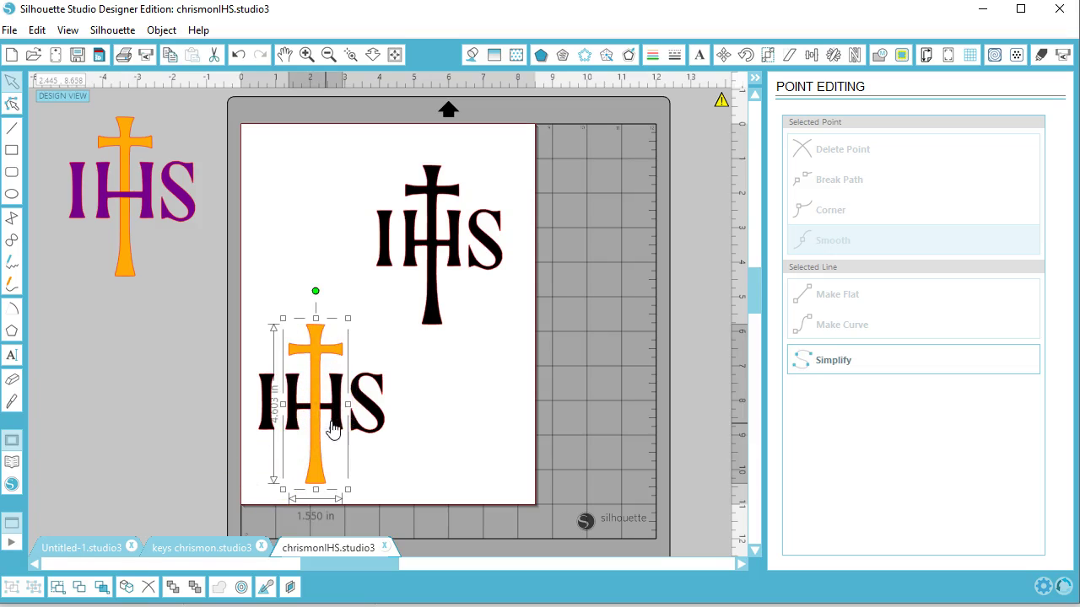
click(366, 419)
drag(453, 241, 449, 270)
drag(304, 343, 427, 220)
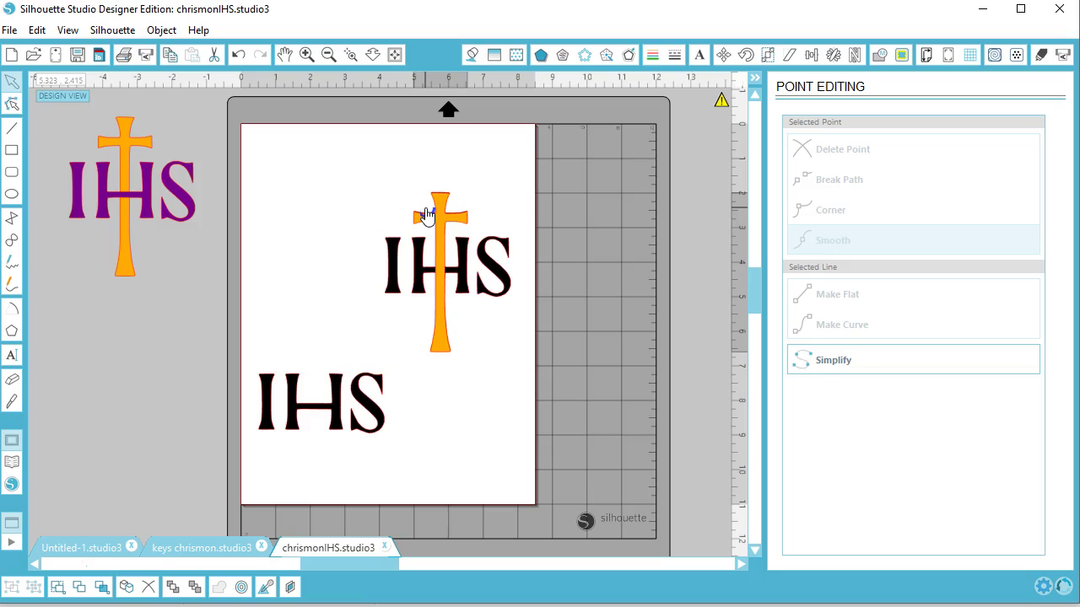
mouse_move(428, 214)
mouse_down()
mouse_move(422, 200)
mouse_move(427, 210)
mouse_up()
Fill the black IHS letters with the purple sampled from the finished example and lay them over the intact chrismon's letters.
click(348, 330)
click(350, 407)
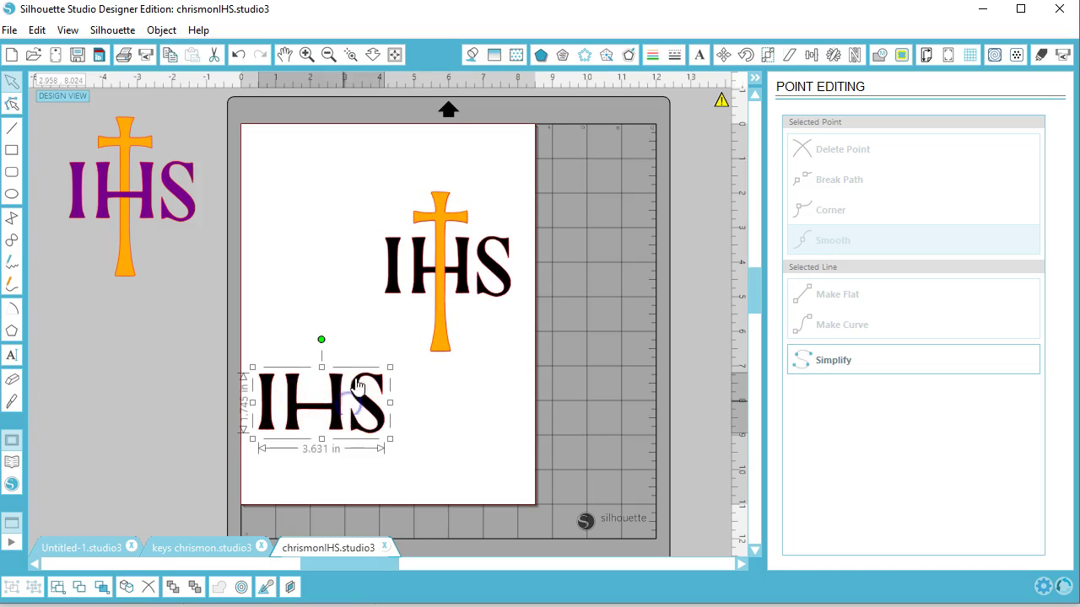
click(471, 56)
click(959, 161)
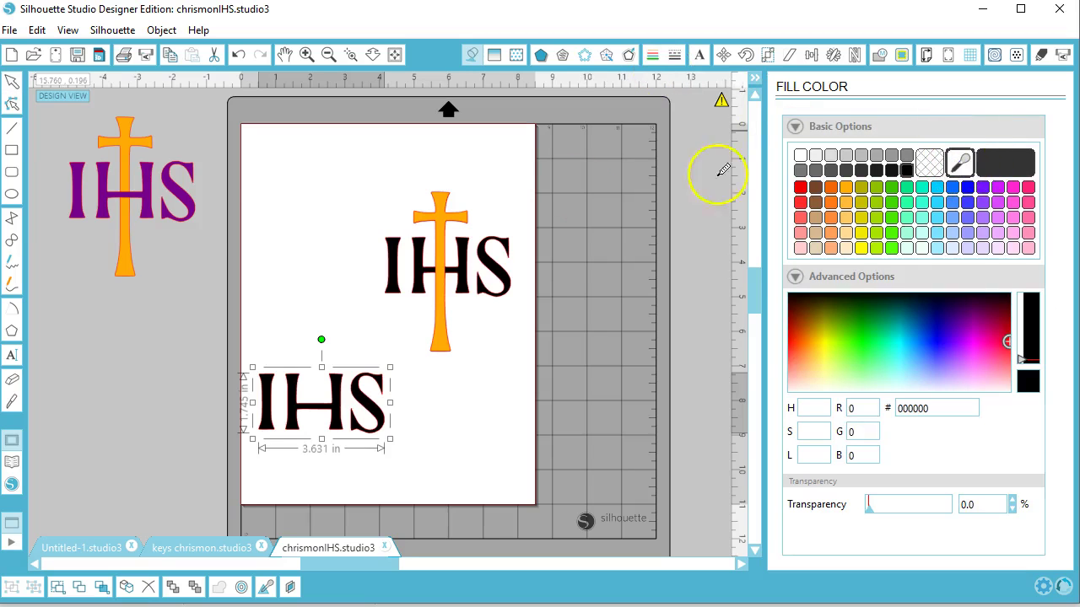
click(181, 203)
drag(291, 422, 394, 370)
drag(460, 260, 442, 275)
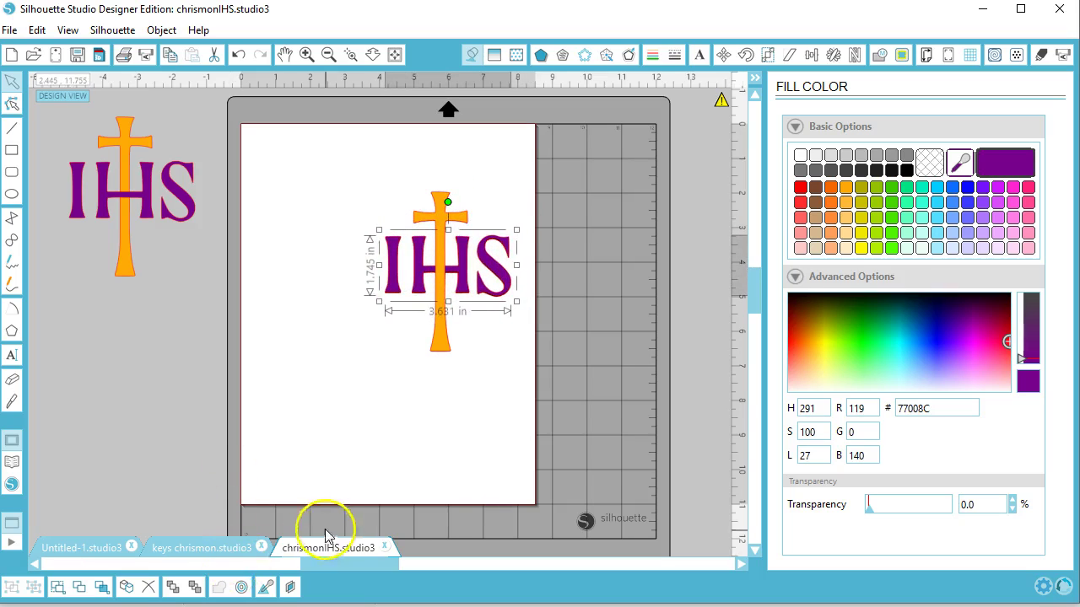
Nudge the purple IHS letters down to line them up with the black letters underneath.
click(396, 473)
click(351, 54)
drag(384, 185, 480, 294)
drag(522, 354, 523, 357)
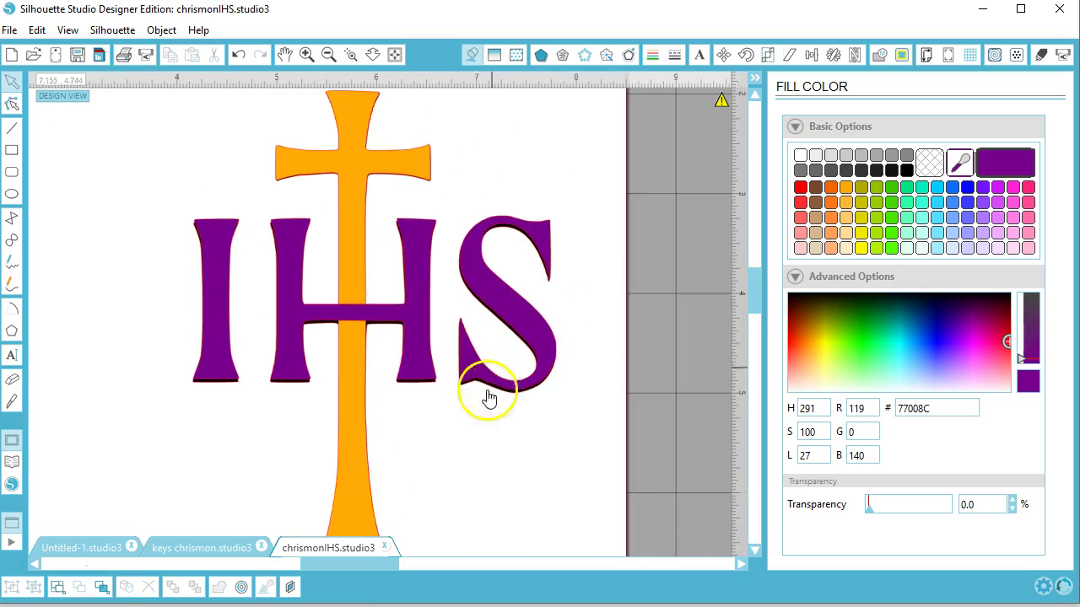
click(417, 312)
key(Down)
key(Down)
key(Down)
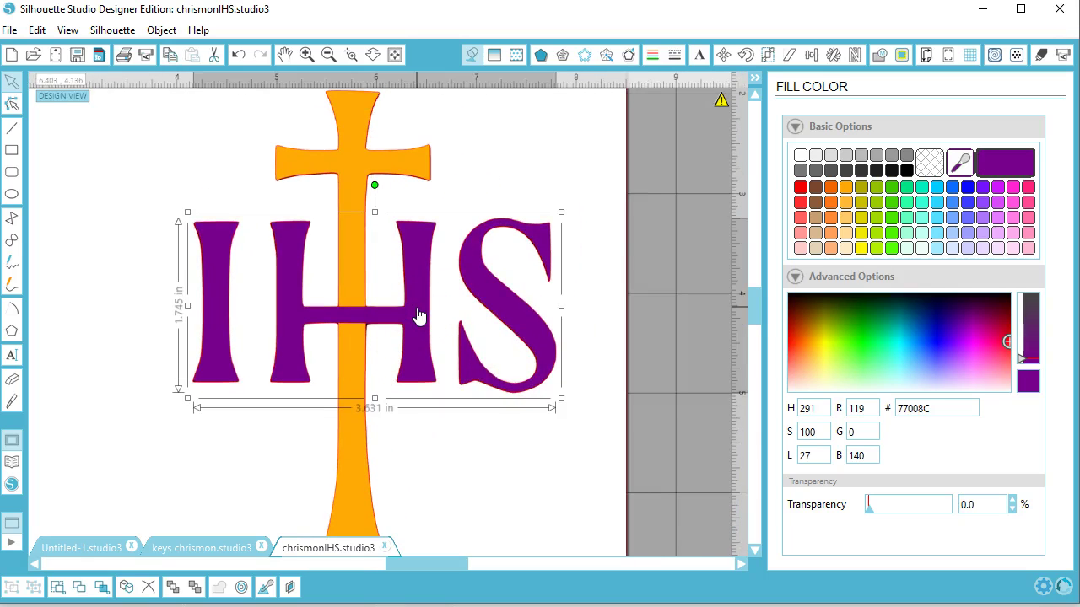
click(334, 160)
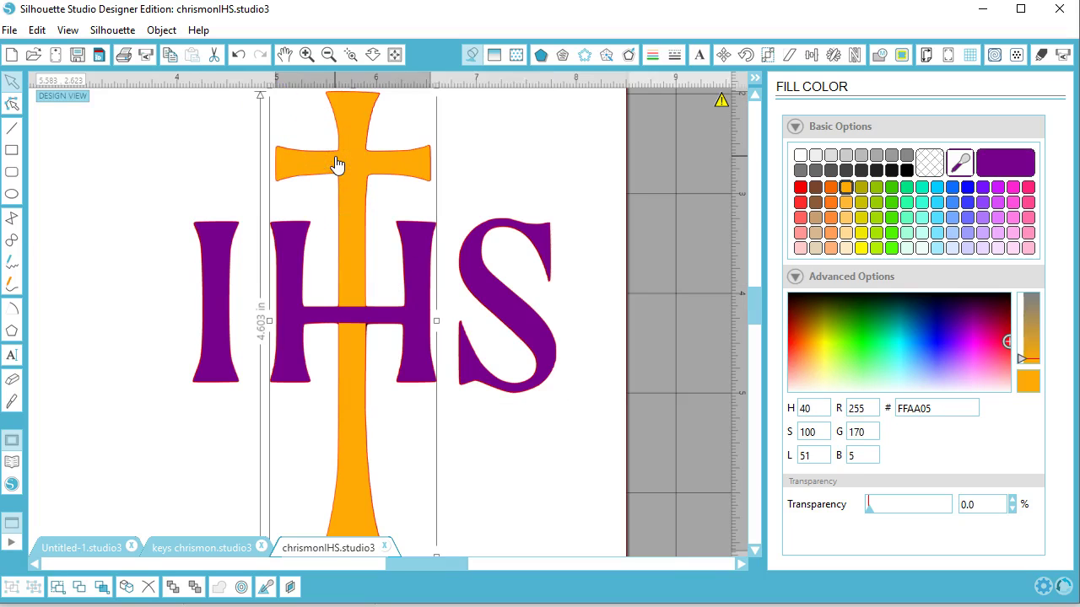
click(581, 296)
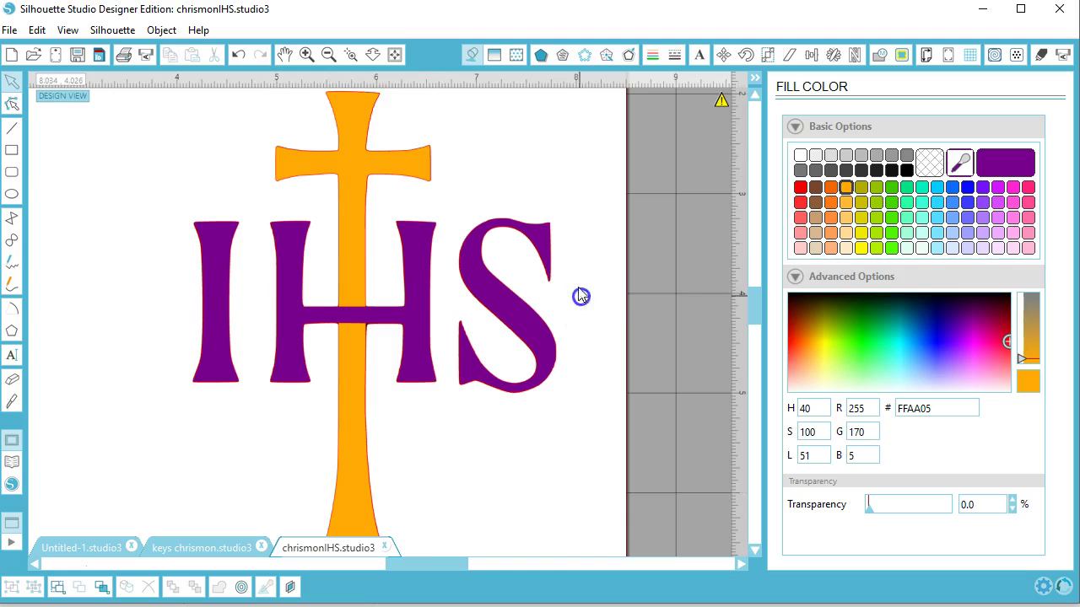
Select the orange cross and purple letters together and move them to the upper left of the page, off the black chrismon.
click(394, 56)
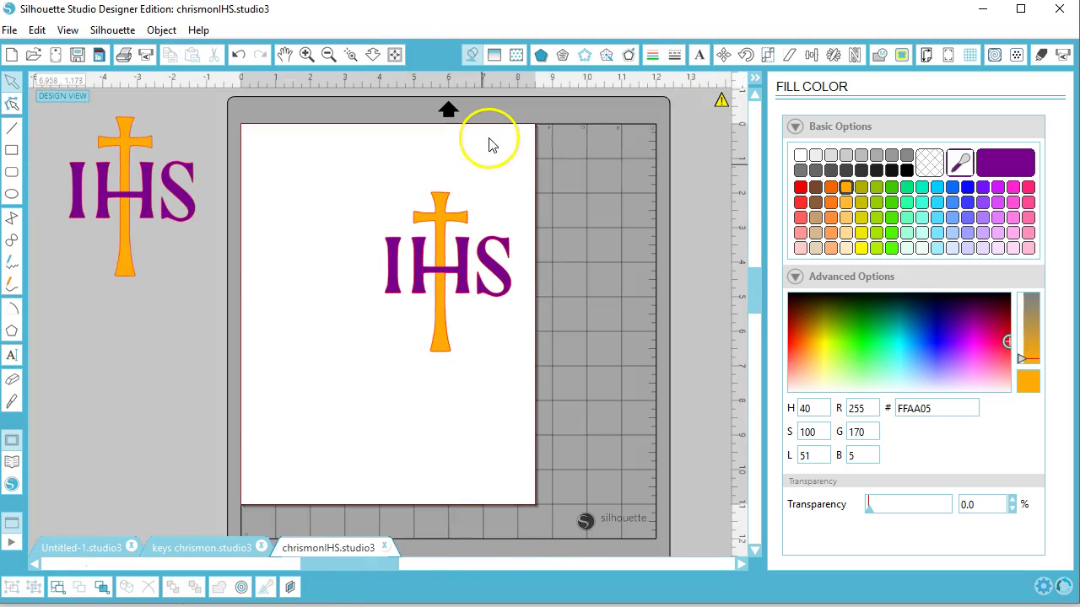
click(438, 222)
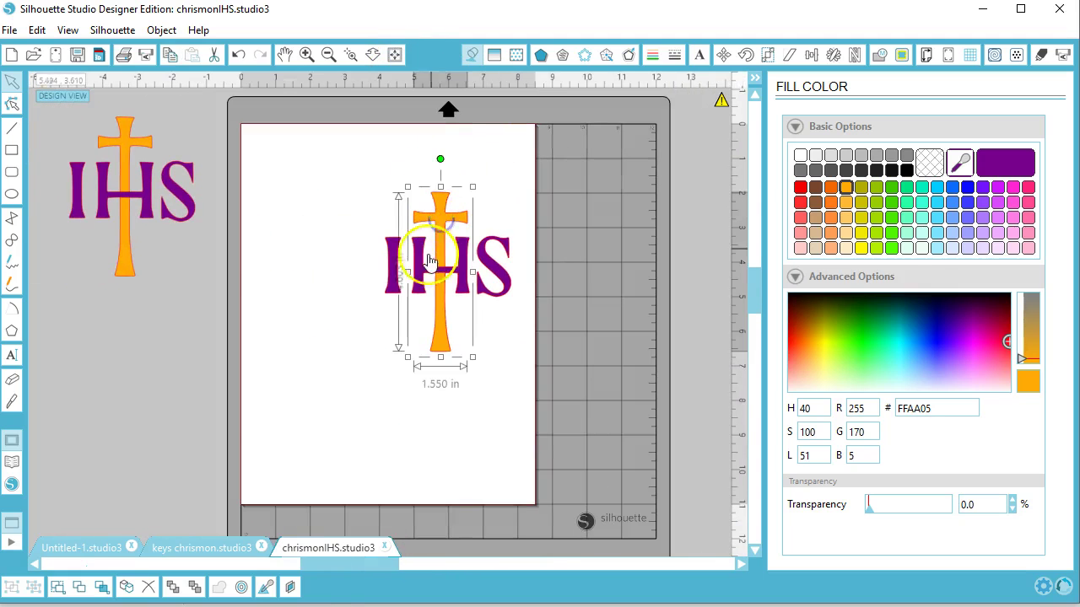
shift+click(394, 281)
drag(441, 270, 313, 210)
click(333, 333)
Move the black chrismon to the left beside the page and place a duplicate of it on the lower right of the page.
drag(448, 306, 282, 432)
click(188, 510)
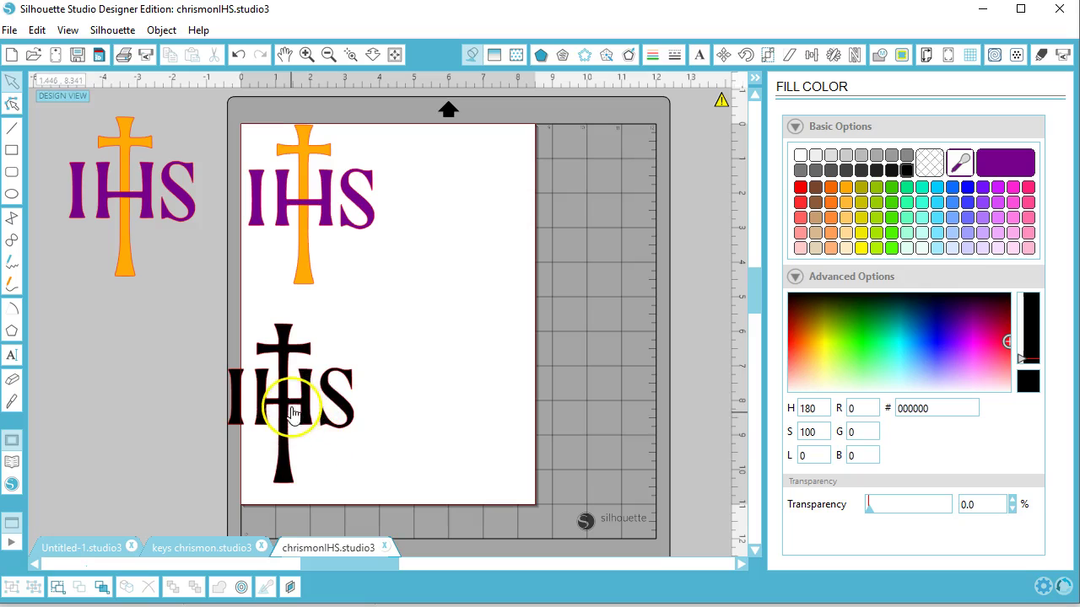
drag(293, 405, 441, 362)
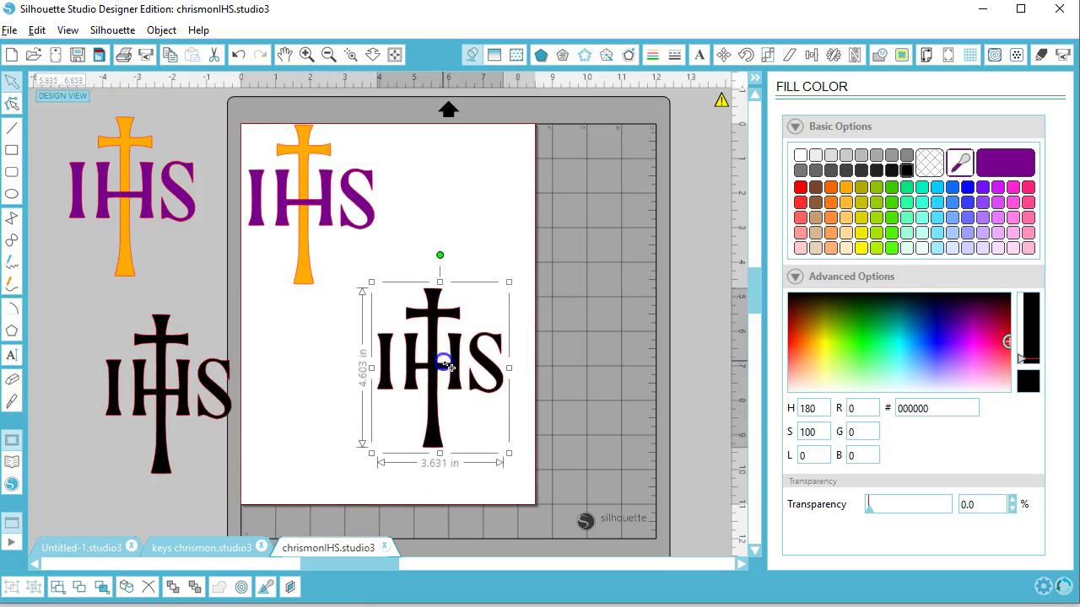
Slice through the H's crossbar on both sides of the black cross on the page with the straight knife.
click(354, 56)
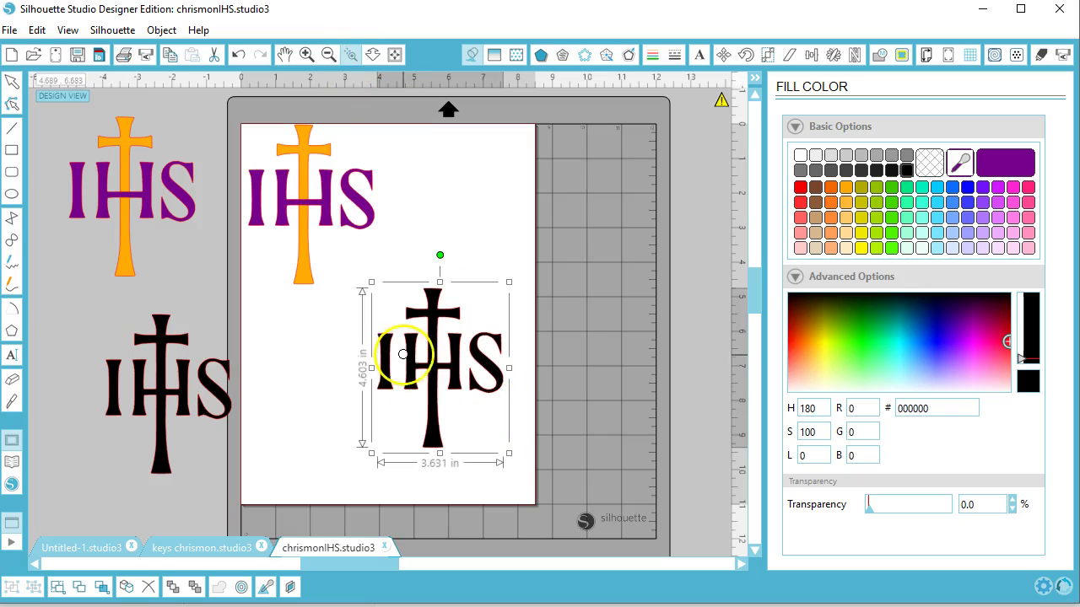
click(466, 394)
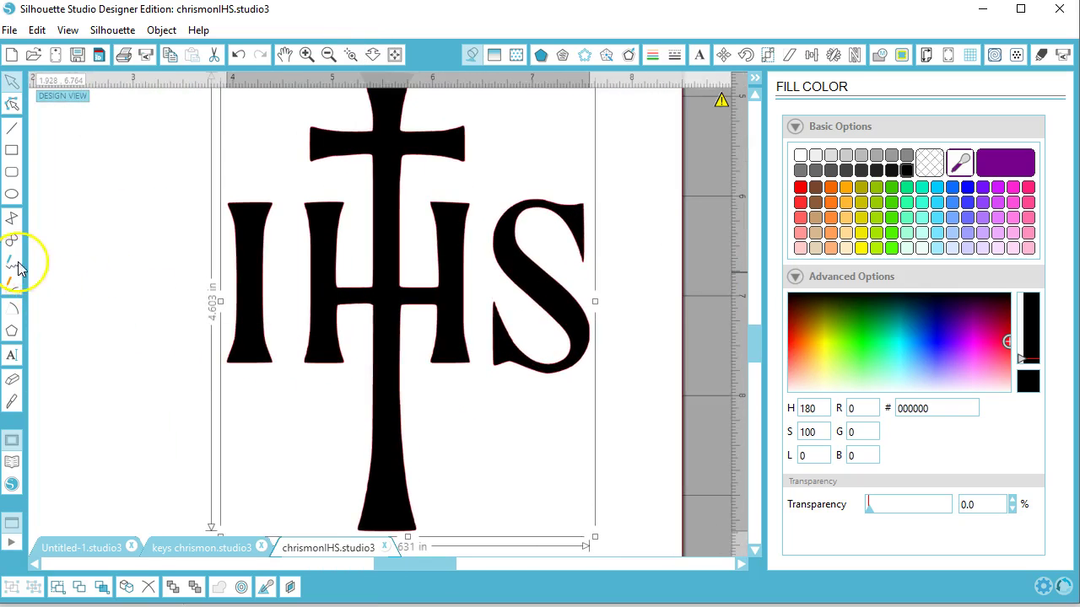
click(11, 402)
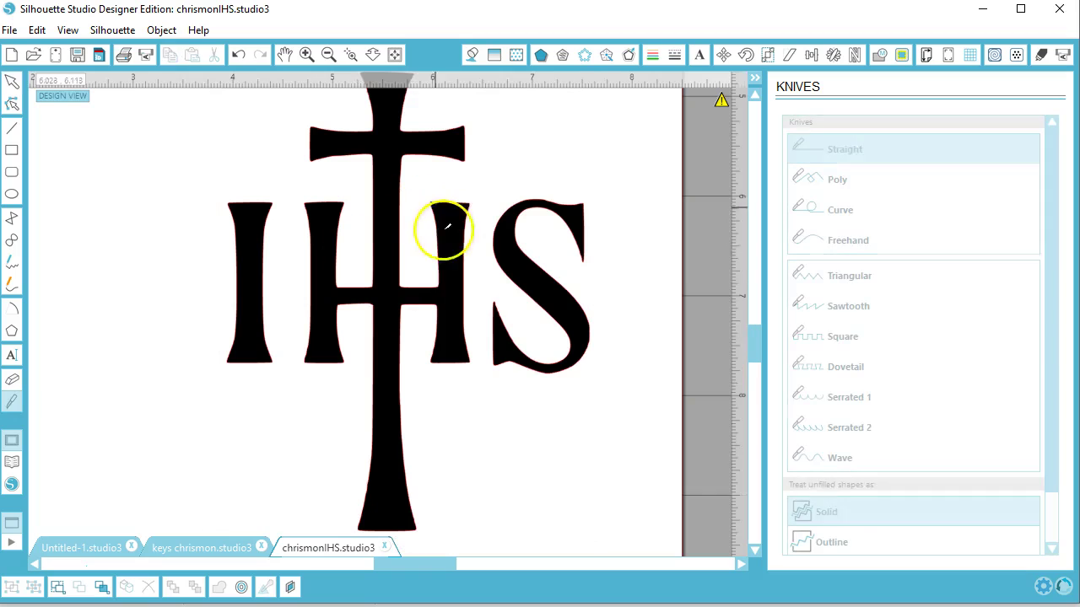
drag(402, 310, 360, 307)
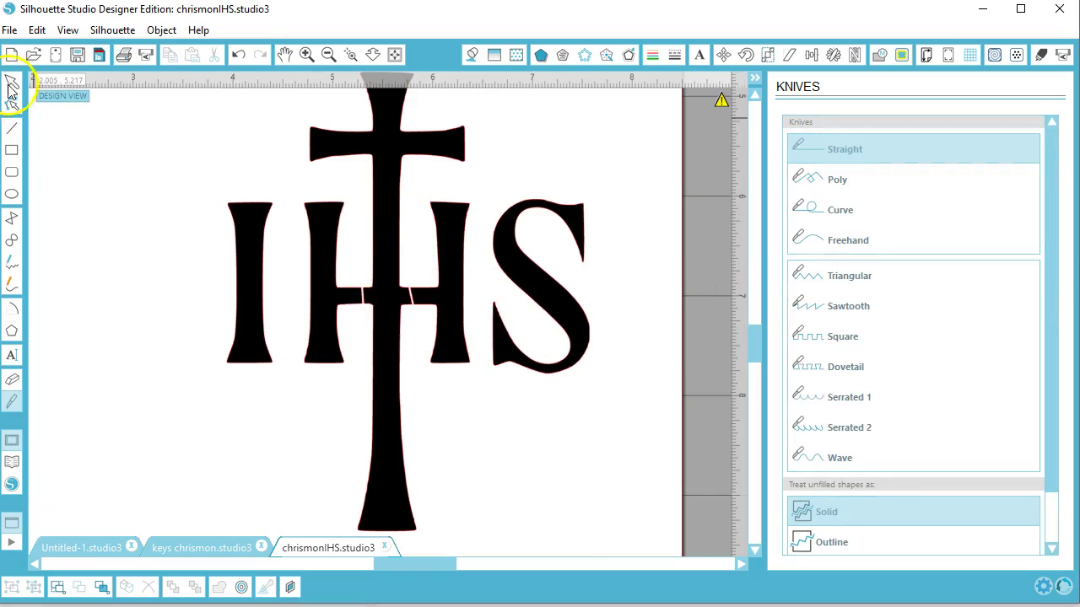
Delete the two cut-off halves of the H on either side of the black cross.
click(12, 82)
click(342, 55)
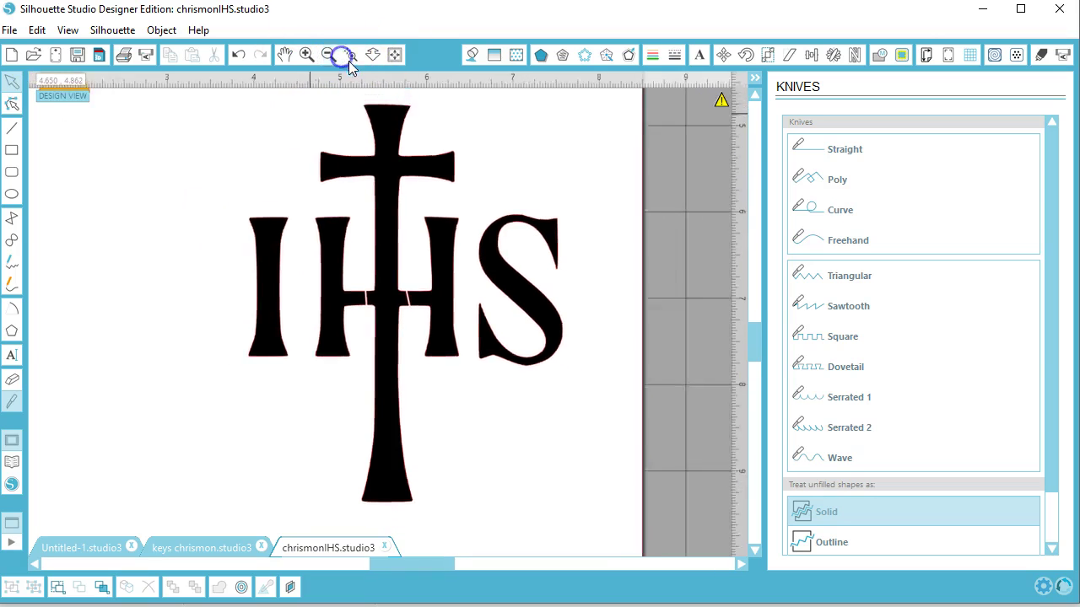
click(350, 54)
drag(355, 270, 394, 299)
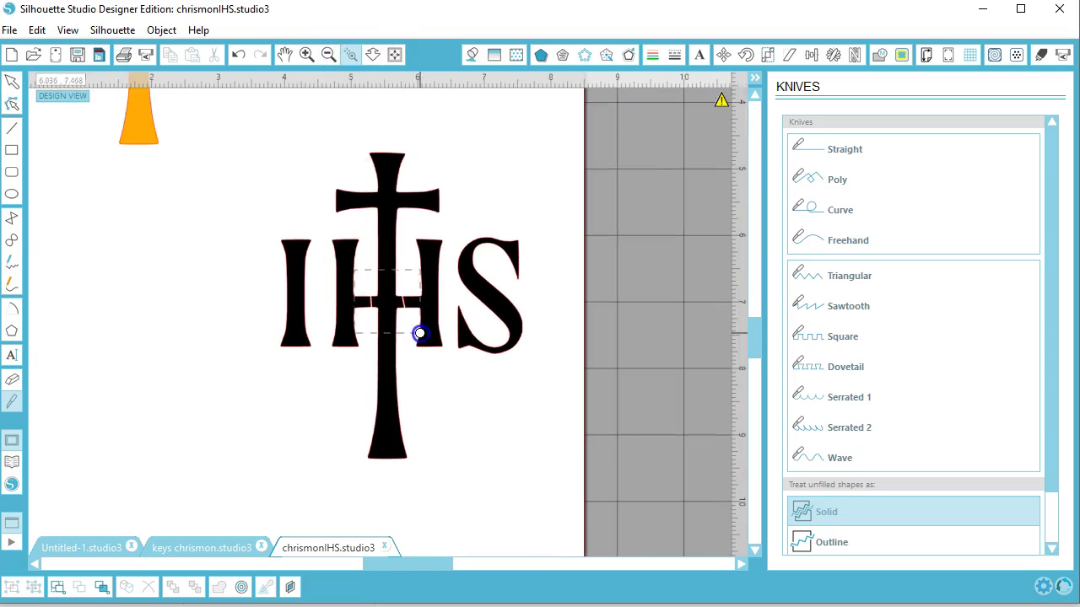
drag(420, 333, 421, 335)
click(305, 322)
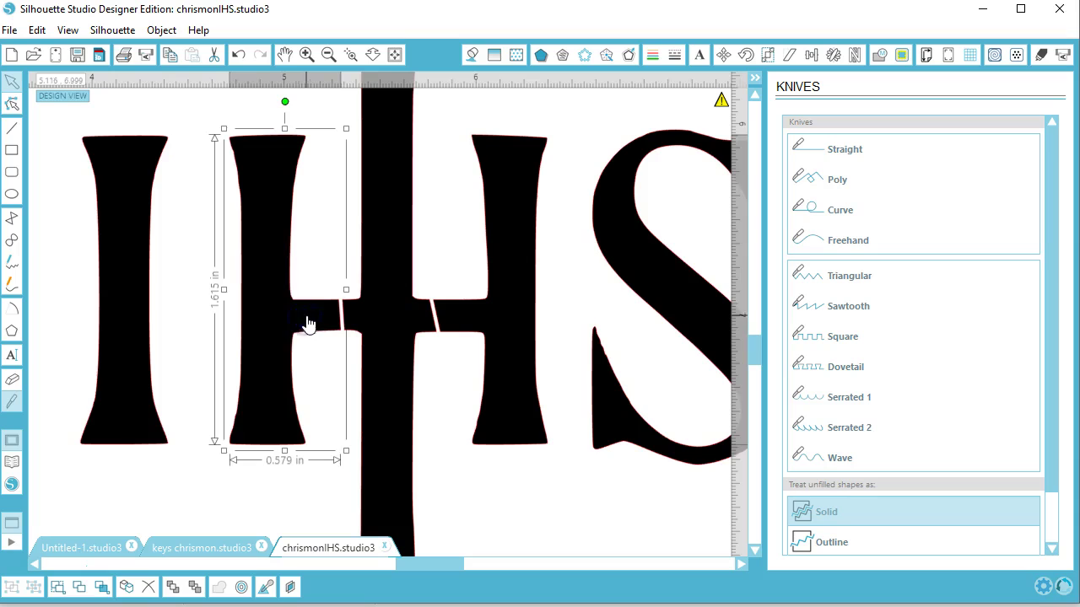
key(Delete)
click(458, 321)
key(Delete)
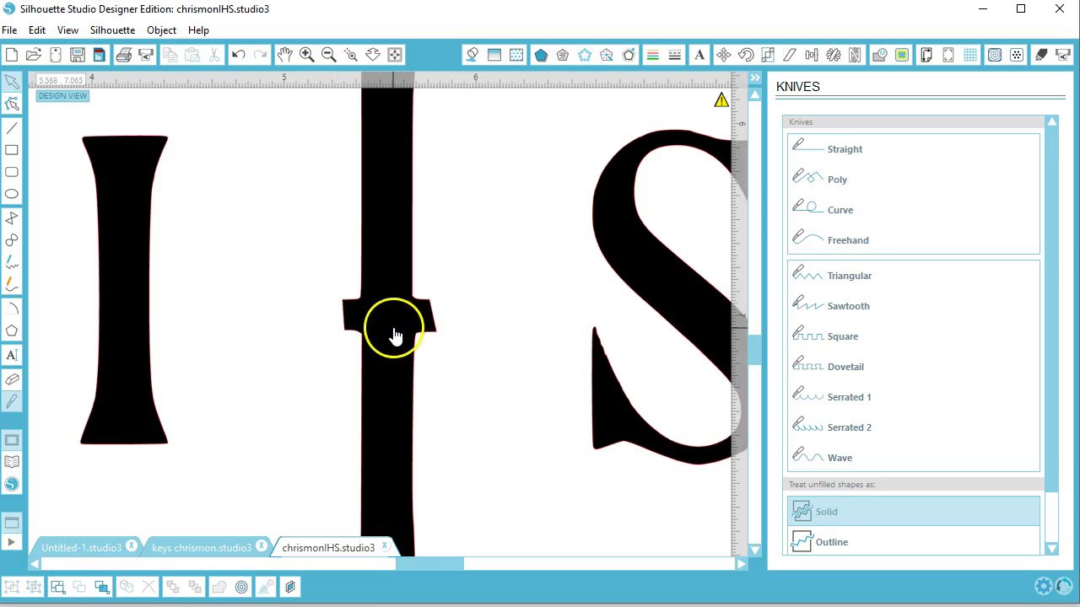
Open the black cross for point editing and examine the nodes around the leftover crossbar stub on its right side.
double_click(394, 335)
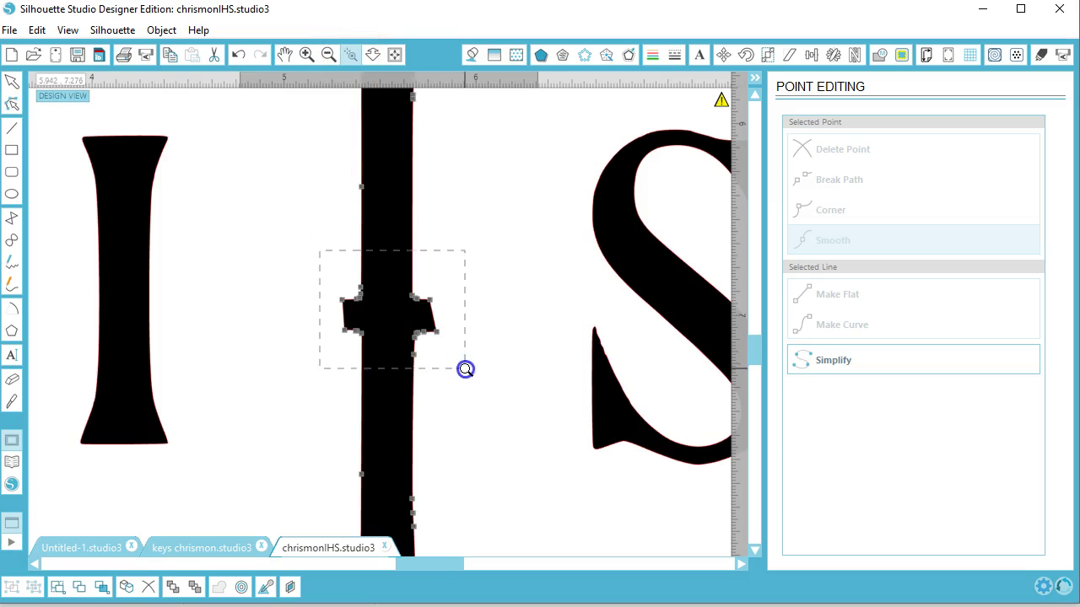
drag(465, 369, 465, 370)
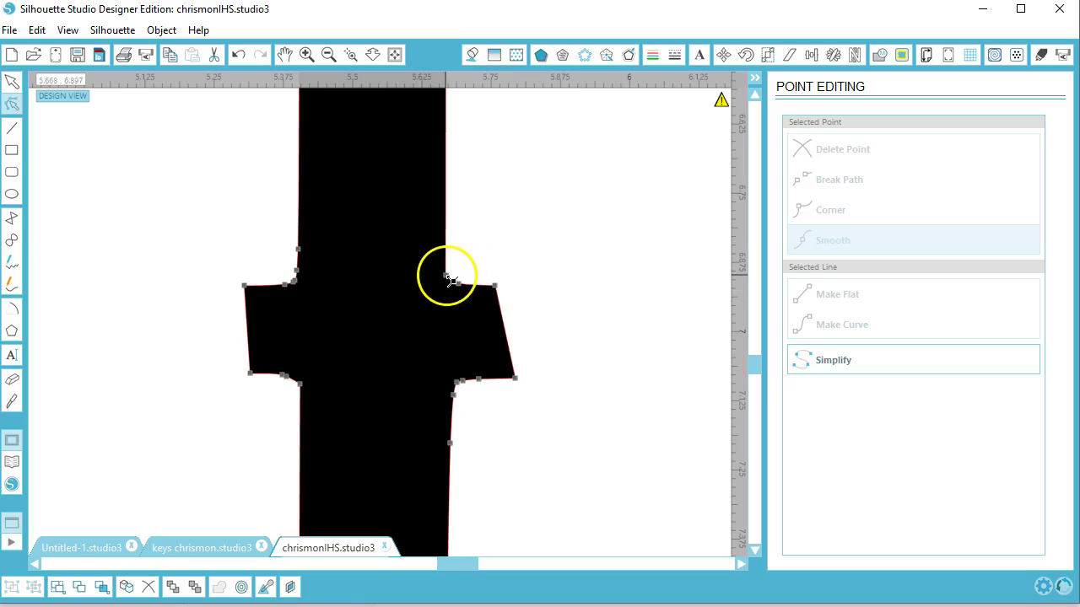
scroll(506, 316, up, 5)
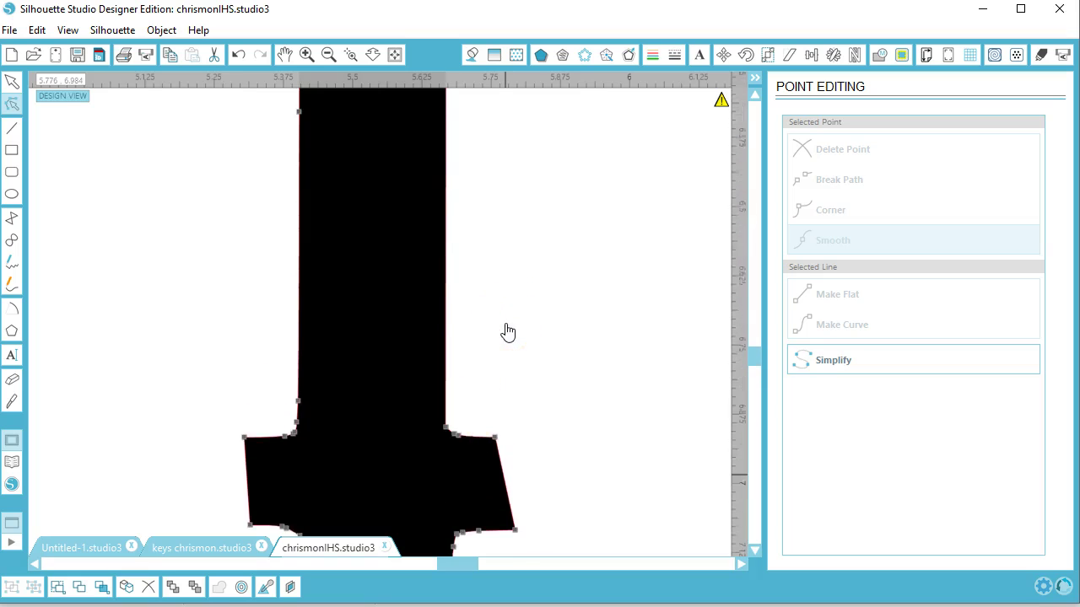
scroll(507, 331, down, 7)
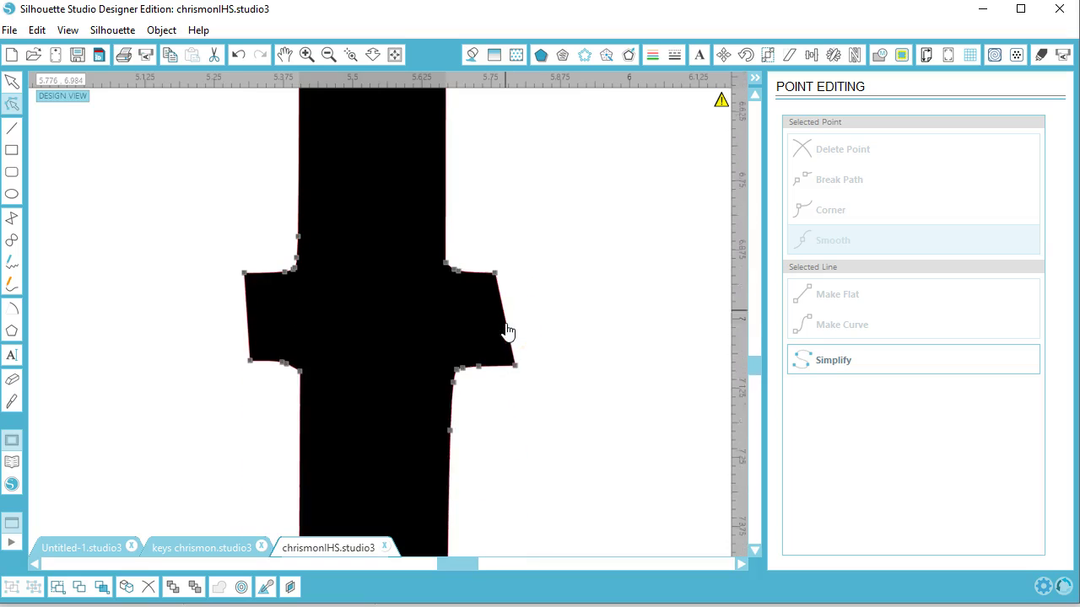
scroll(507, 331, down, 2)
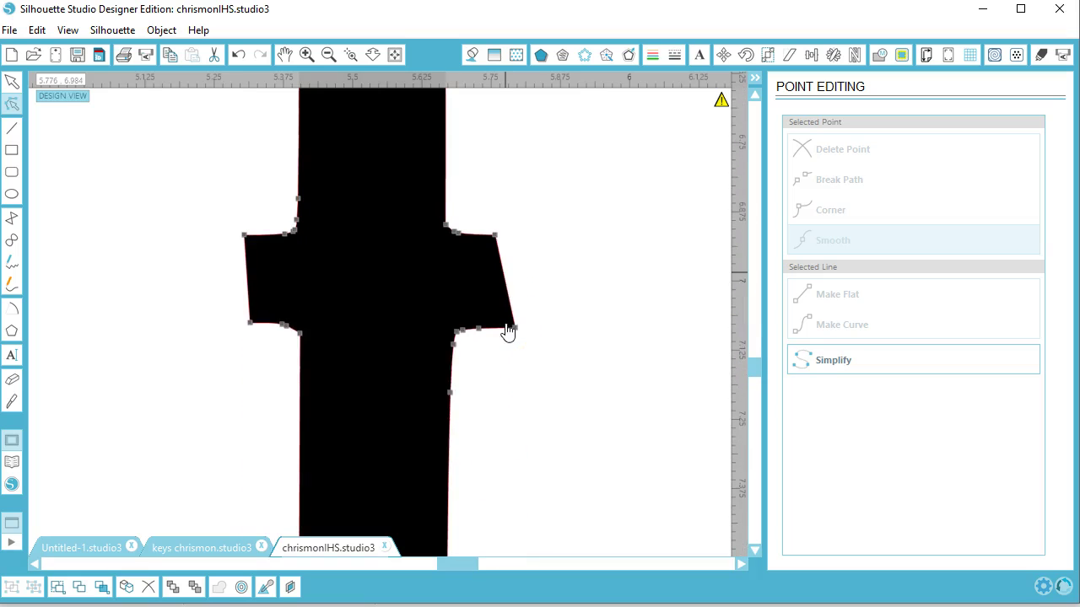
click(450, 395)
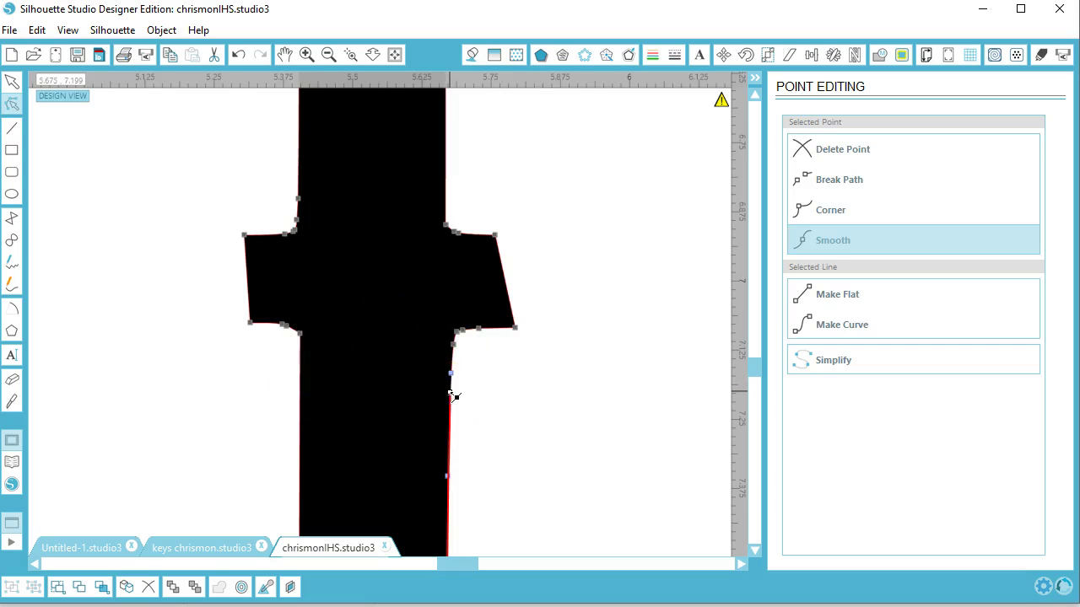
scroll(482, 283, up, 1)
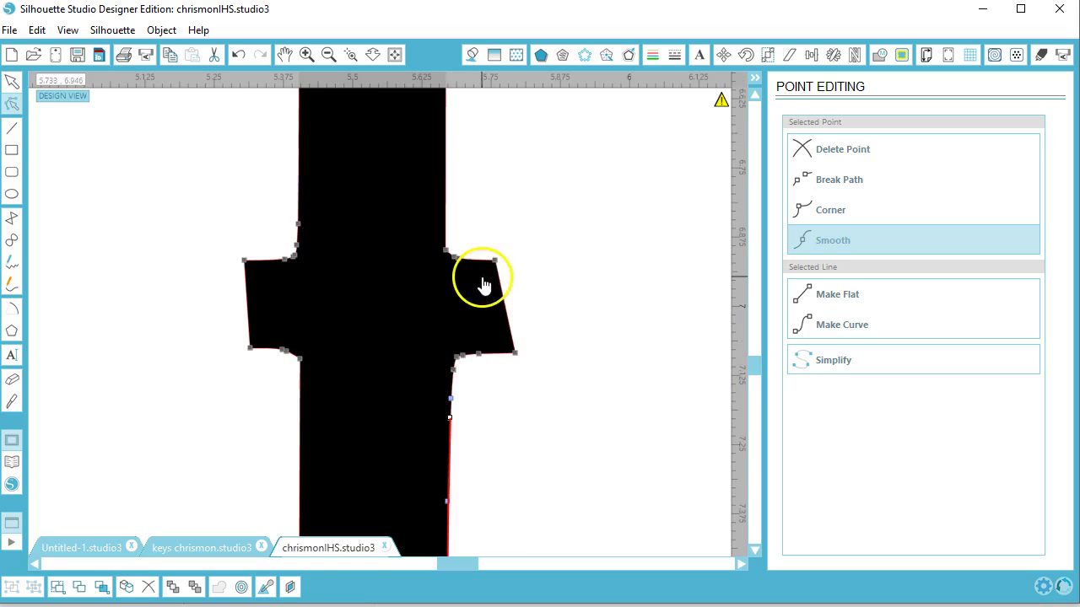
click(447, 252)
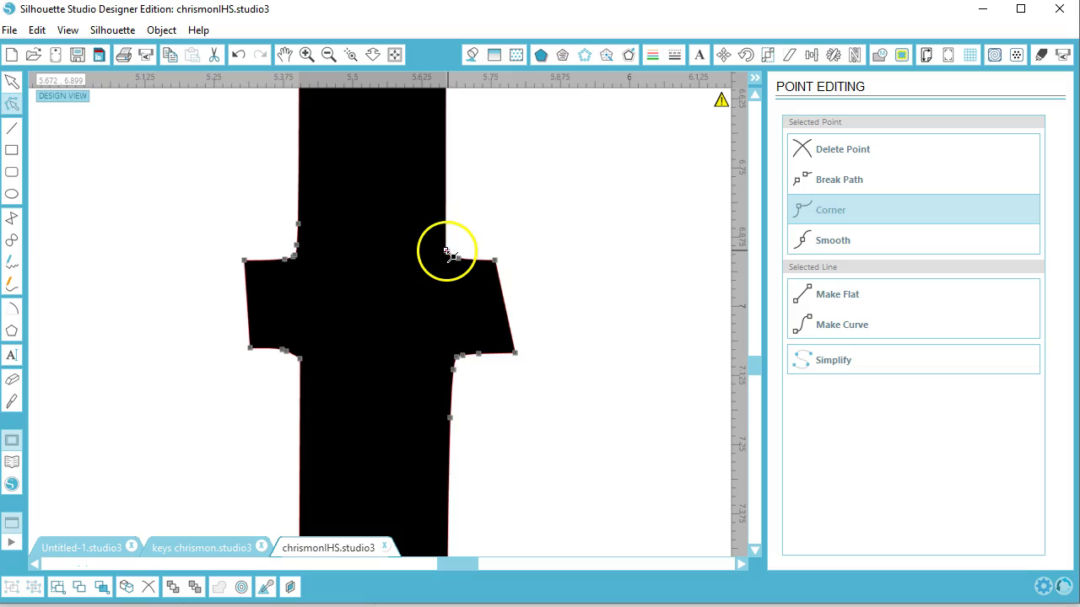
click(449, 418)
scroll(475, 373, up, 6)
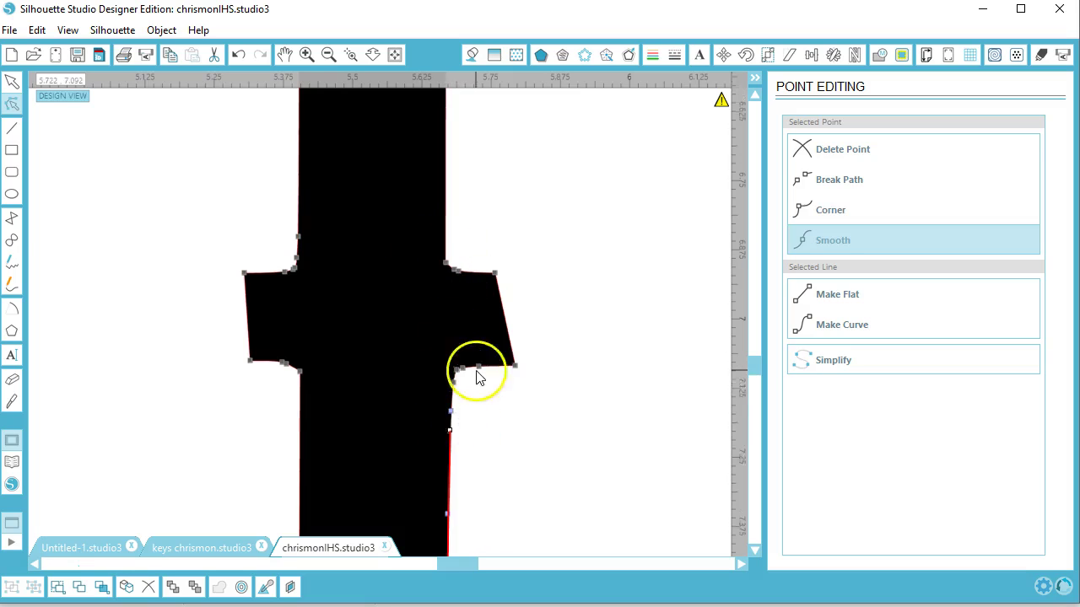
drag(439, 223, 447, 152)
scroll(520, 333, down, 6)
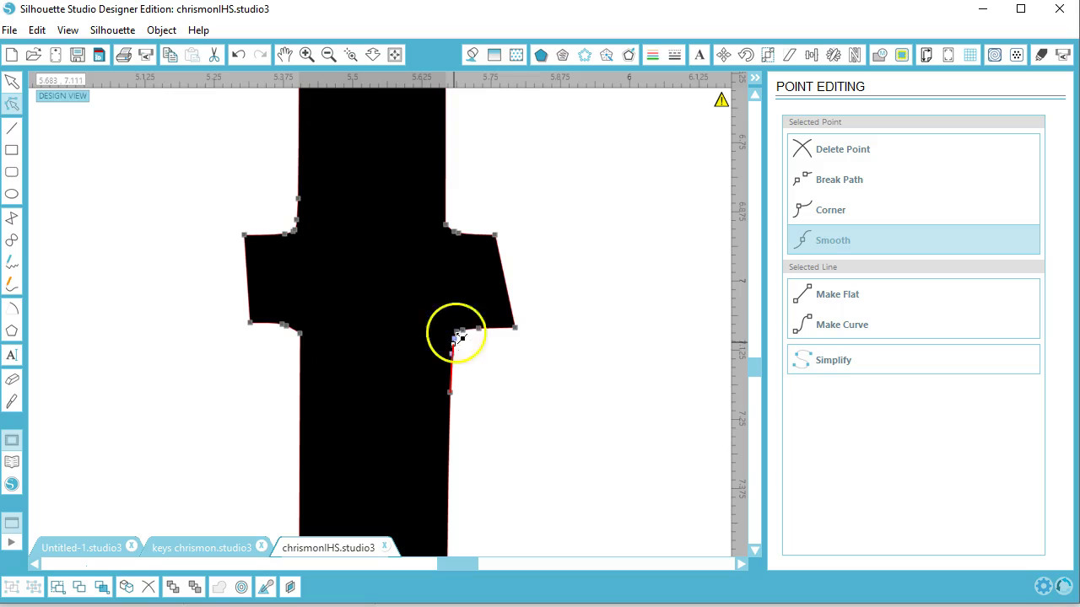
click(446, 224)
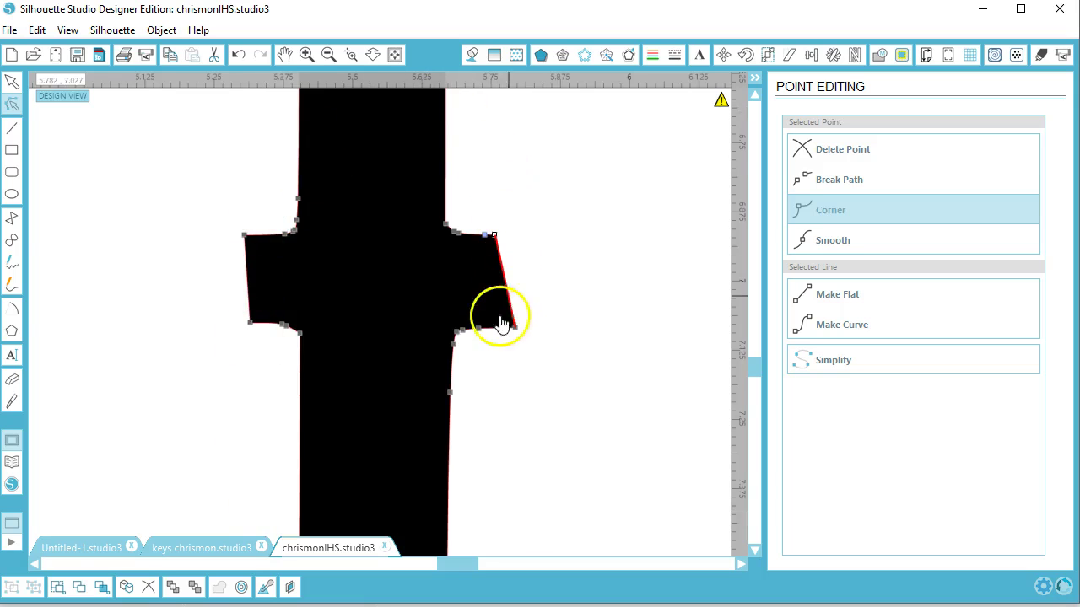
click(476, 329)
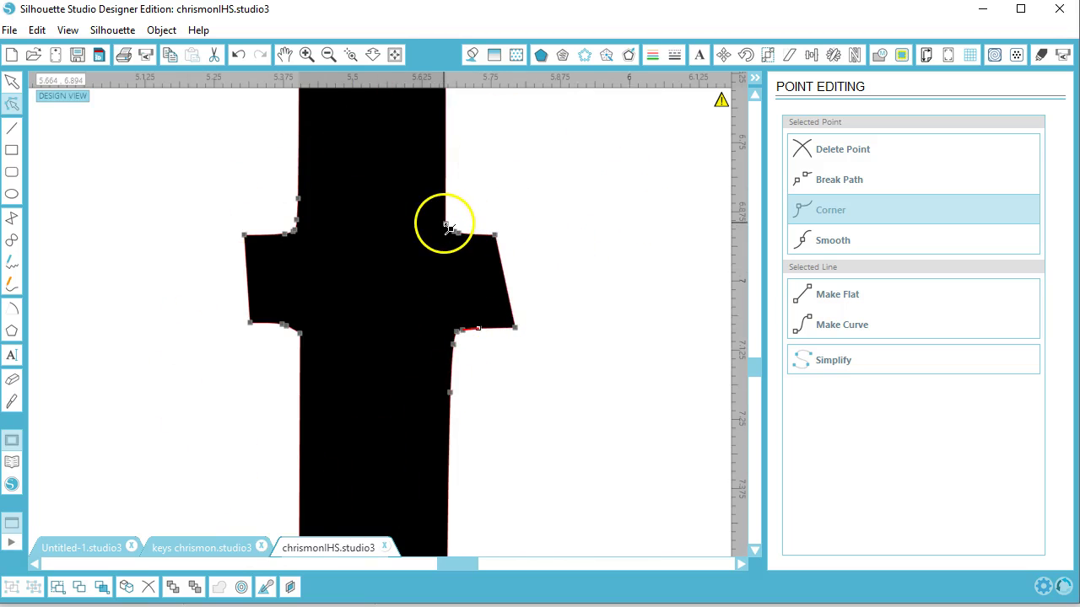
Delete the node just below the right crossbar stub and the nodes along the stub's upper edge.
click(453, 343)
click(846, 150)
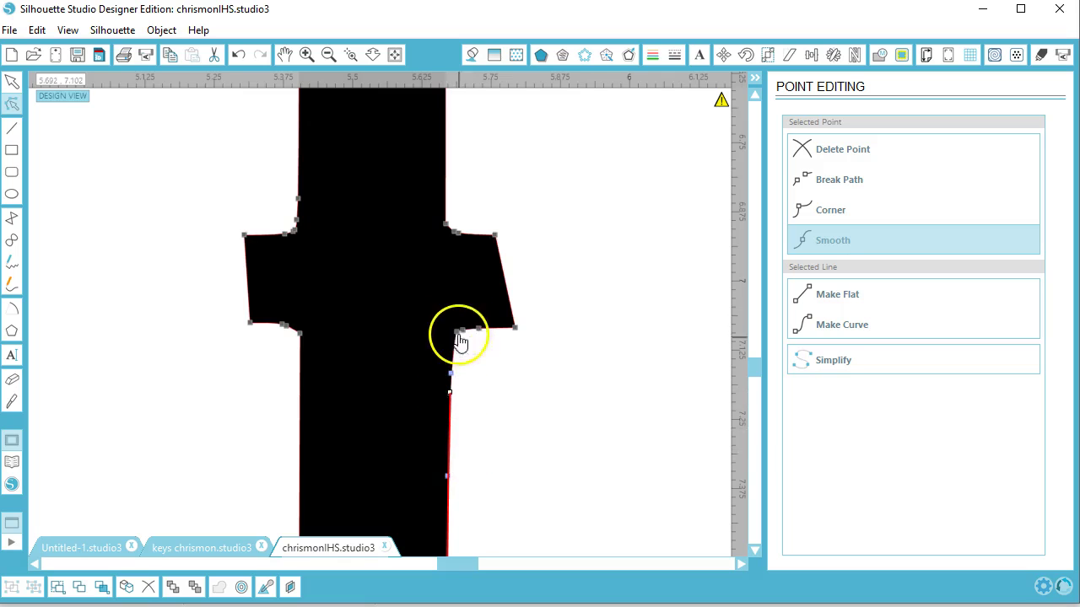
click(447, 225)
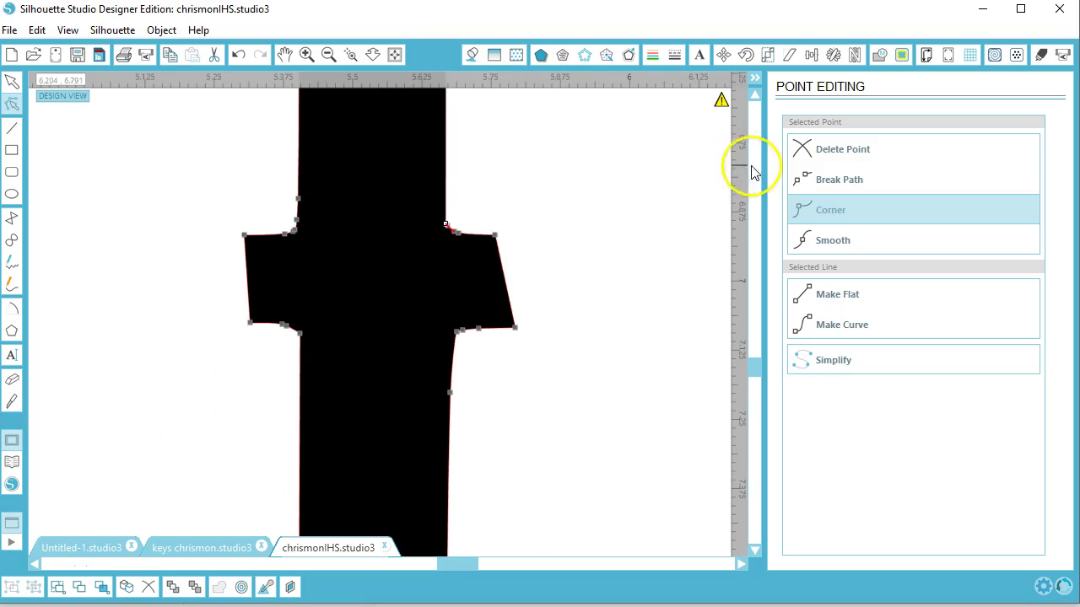
click(809, 156)
click(809, 156)
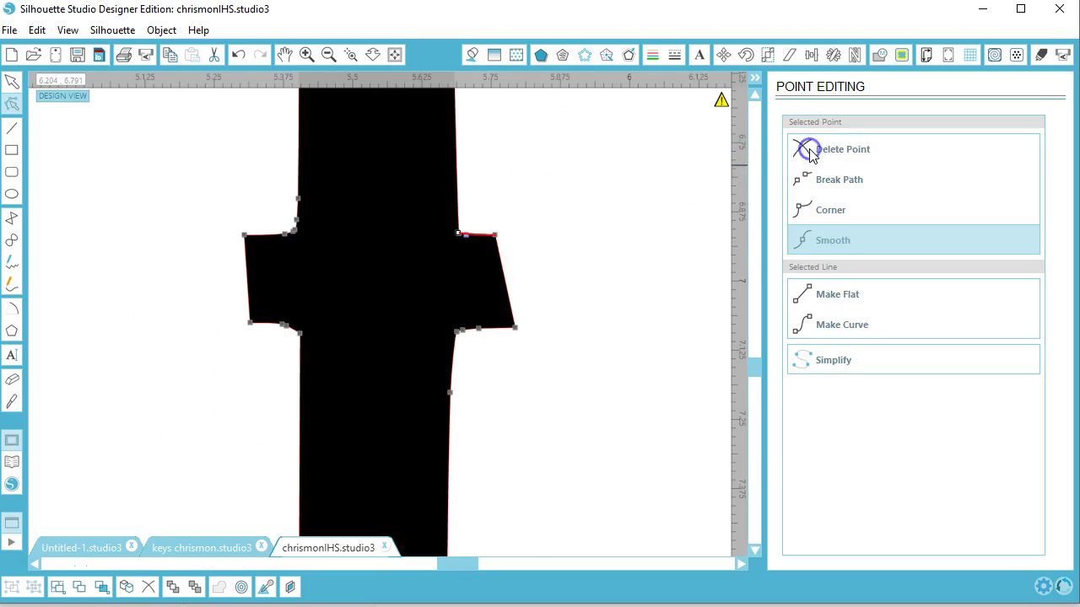
click(809, 156)
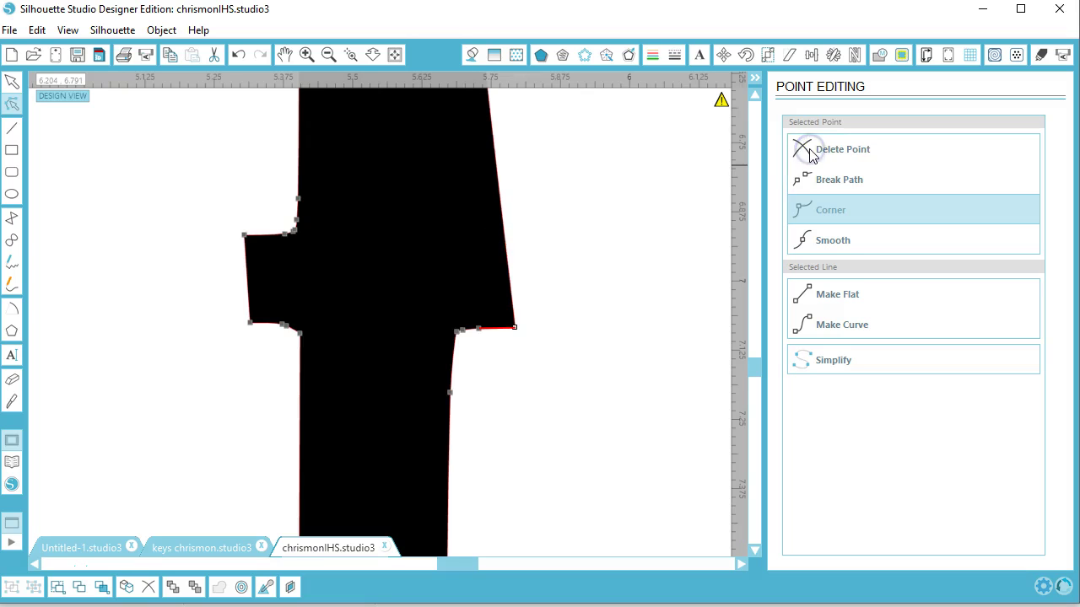
Delete the right stub's remaining lower nodes to straighten that side of the cross, and finish point editing.
click(328, 55)
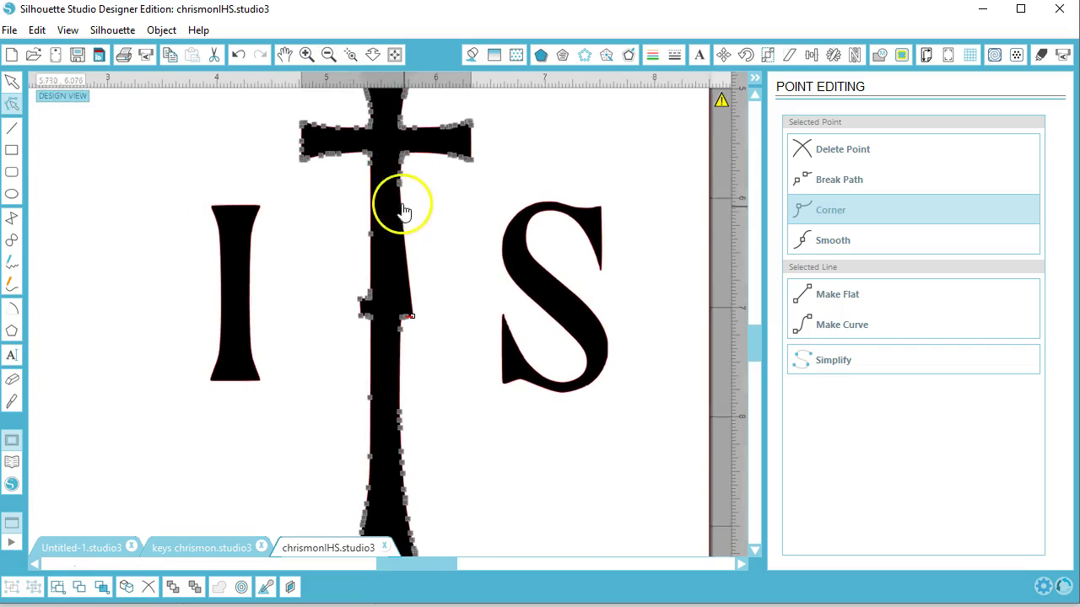
click(844, 149)
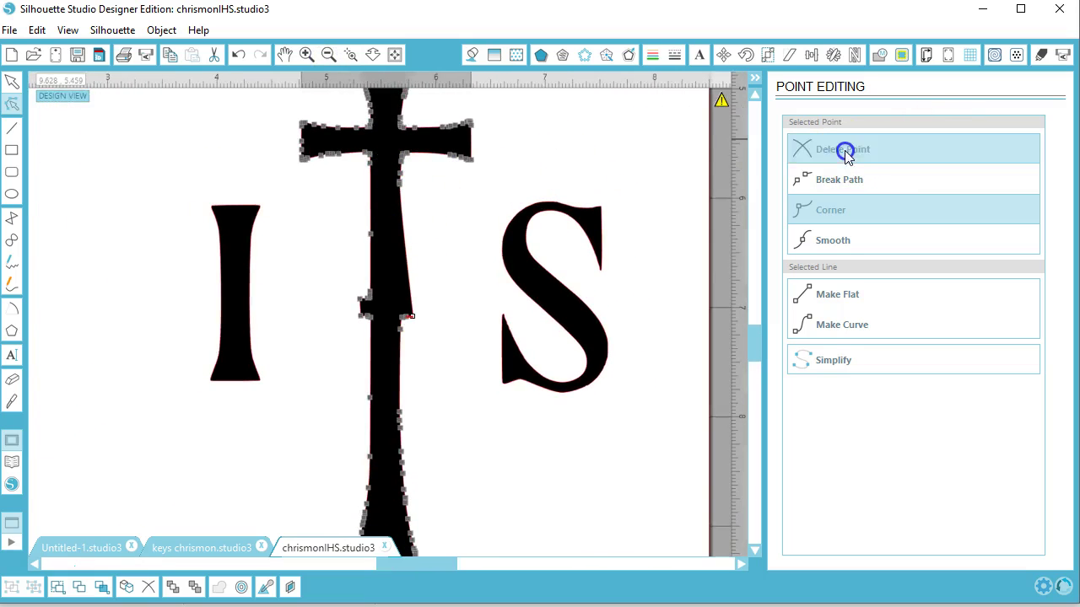
click(841, 148)
click(841, 149)
click(841, 149)
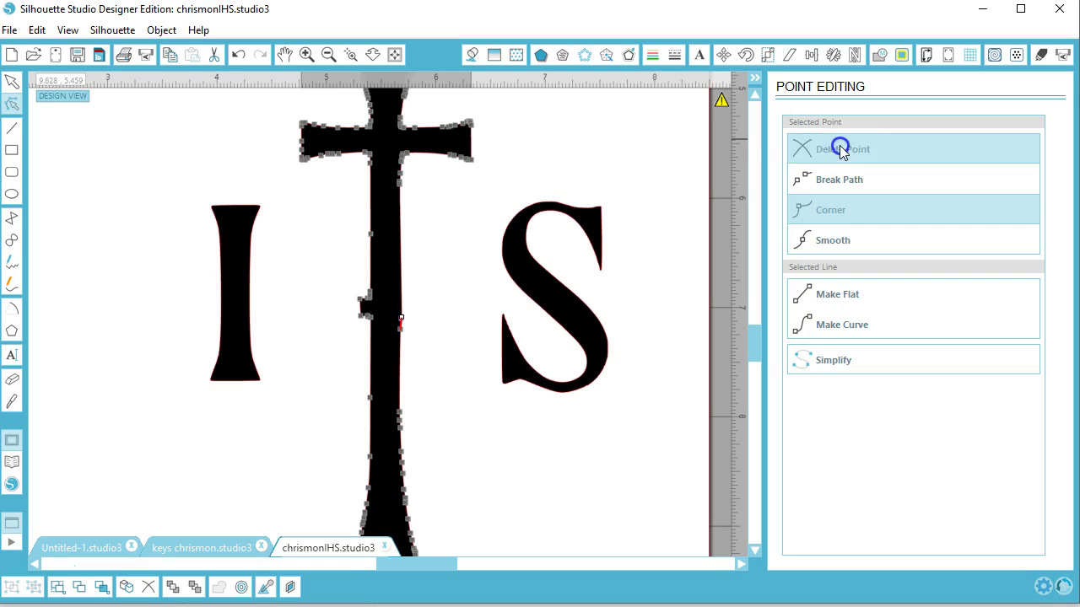
click(447, 447)
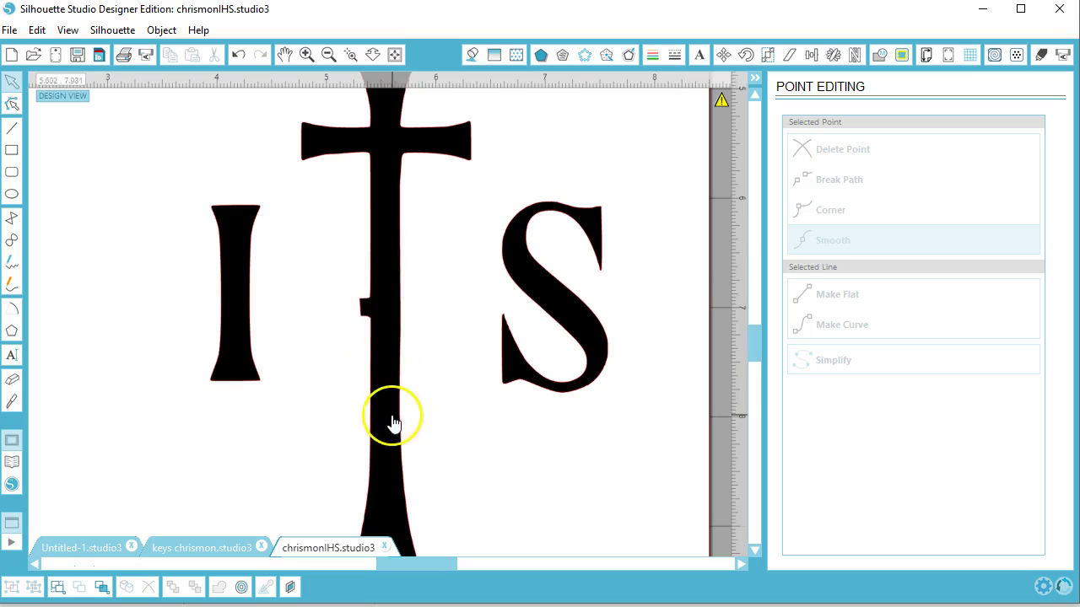
Reopen the cross for point editing and delete the nodes on the lower edge of the left crossbar stub.
click(376, 318)
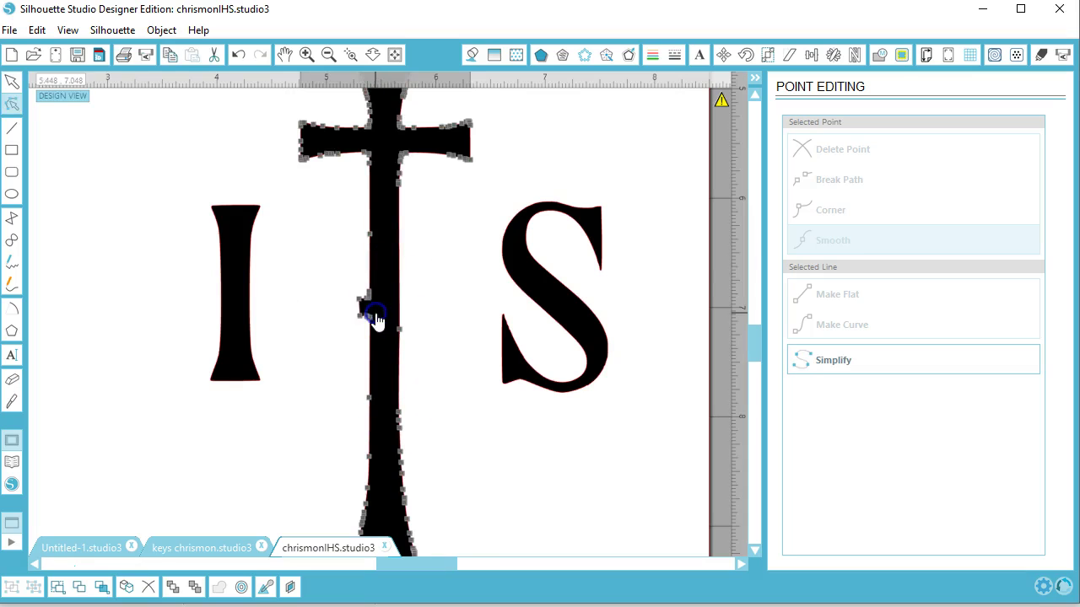
click(350, 54)
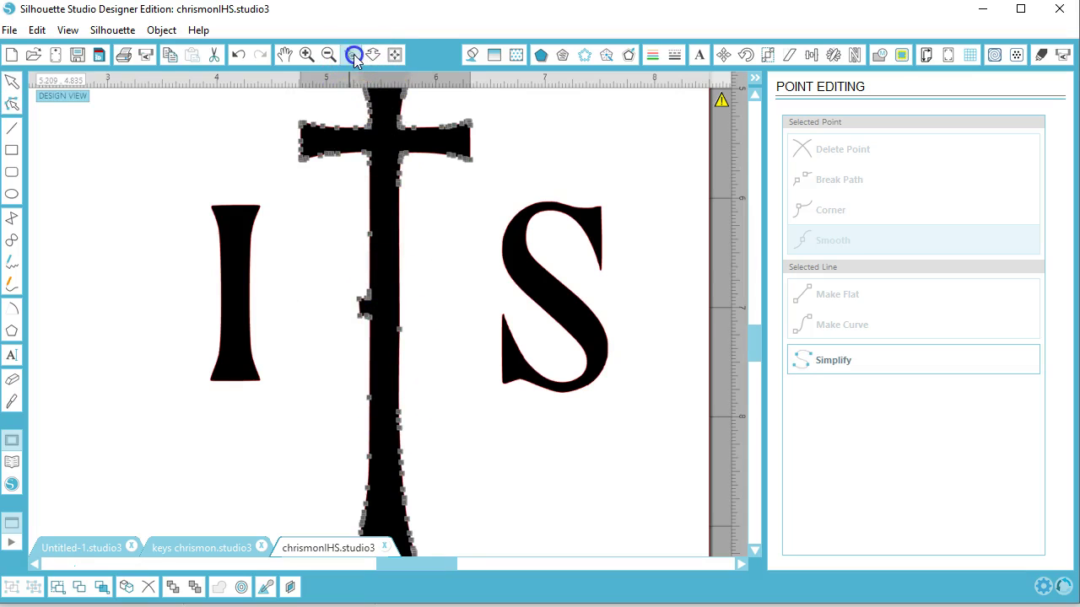
drag(339, 274, 392, 341)
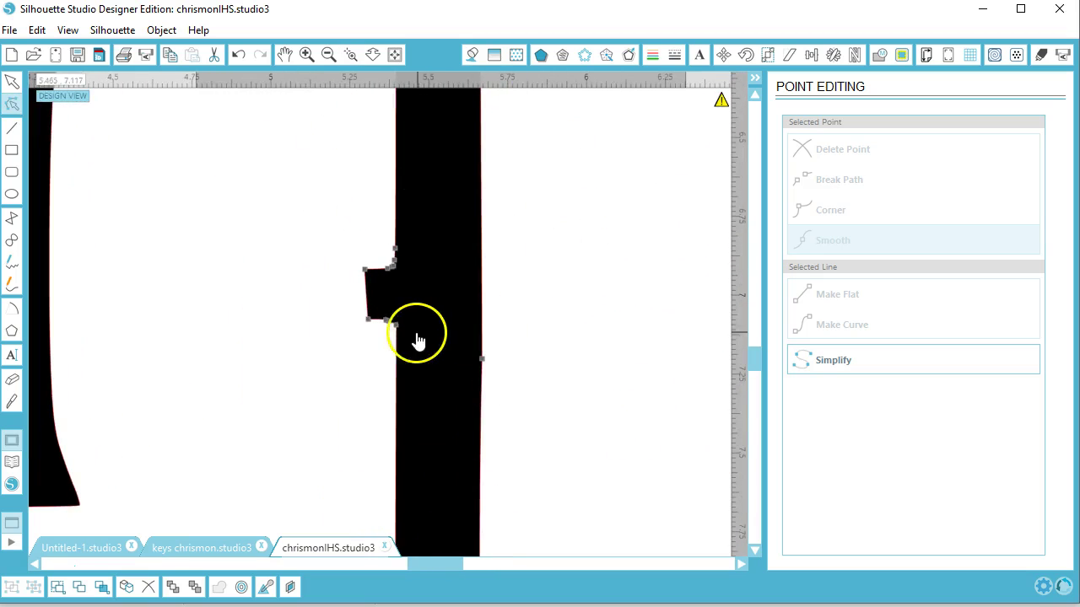
click(396, 327)
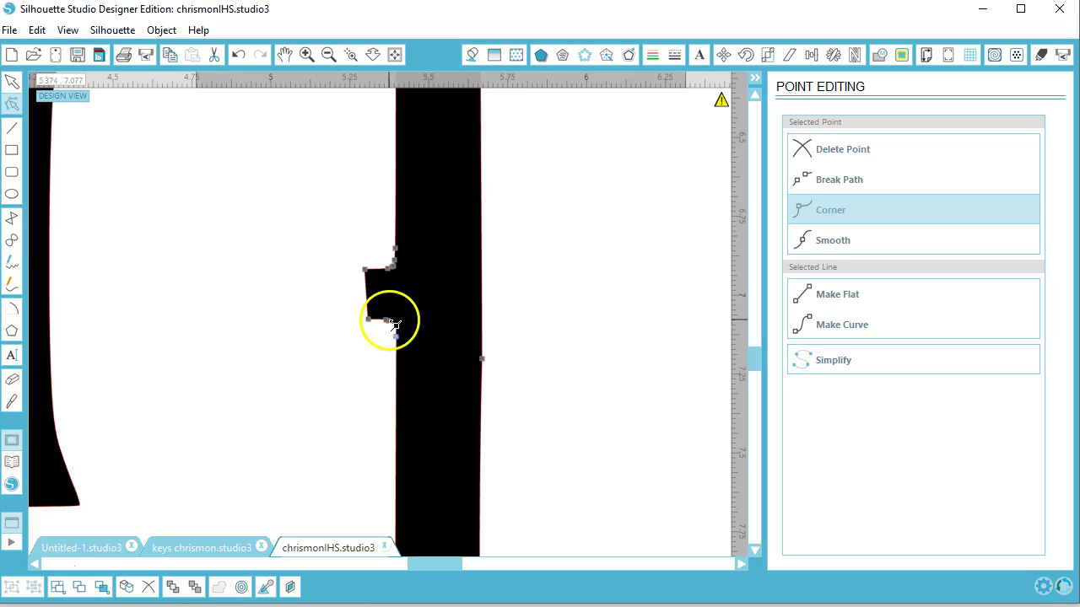
click(391, 326)
click(399, 335)
click(388, 326)
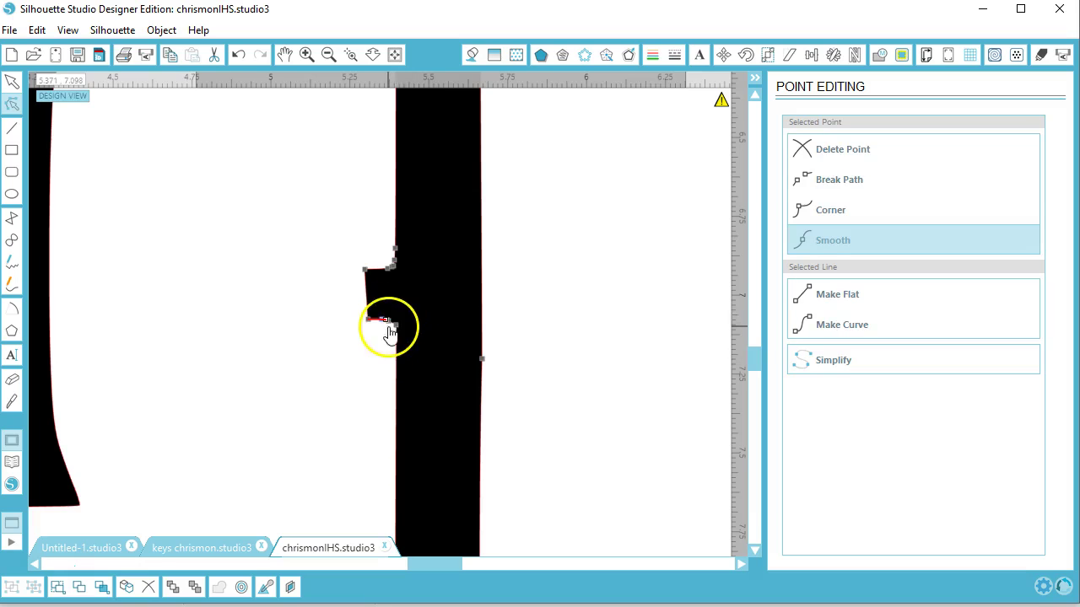
click(840, 152)
click(840, 152)
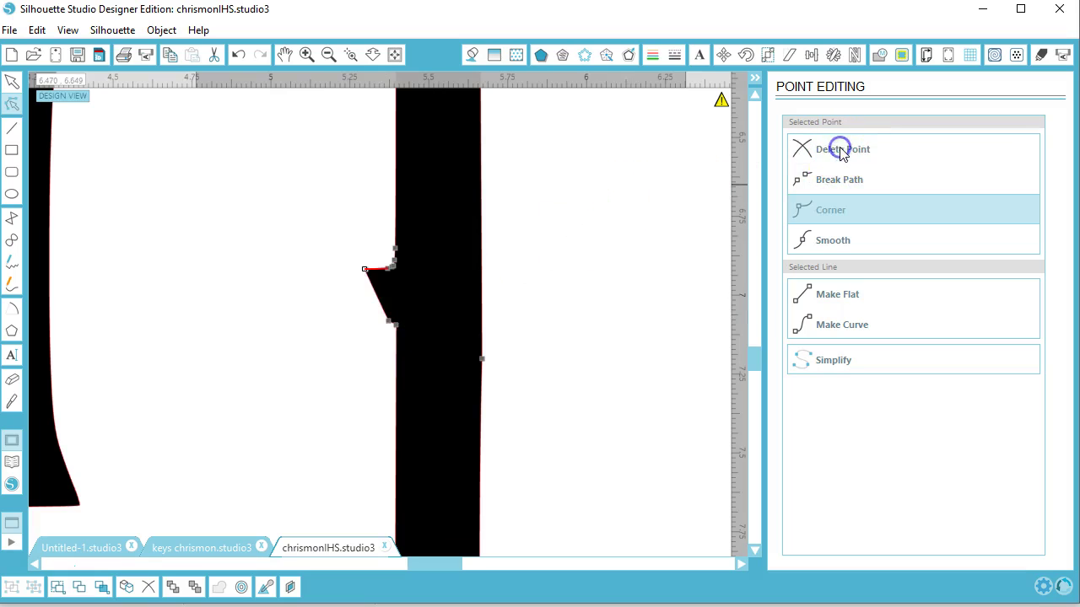
Delete the left stub's remaining nodes to straighten the left side of the cross.
click(840, 152)
click(840, 152)
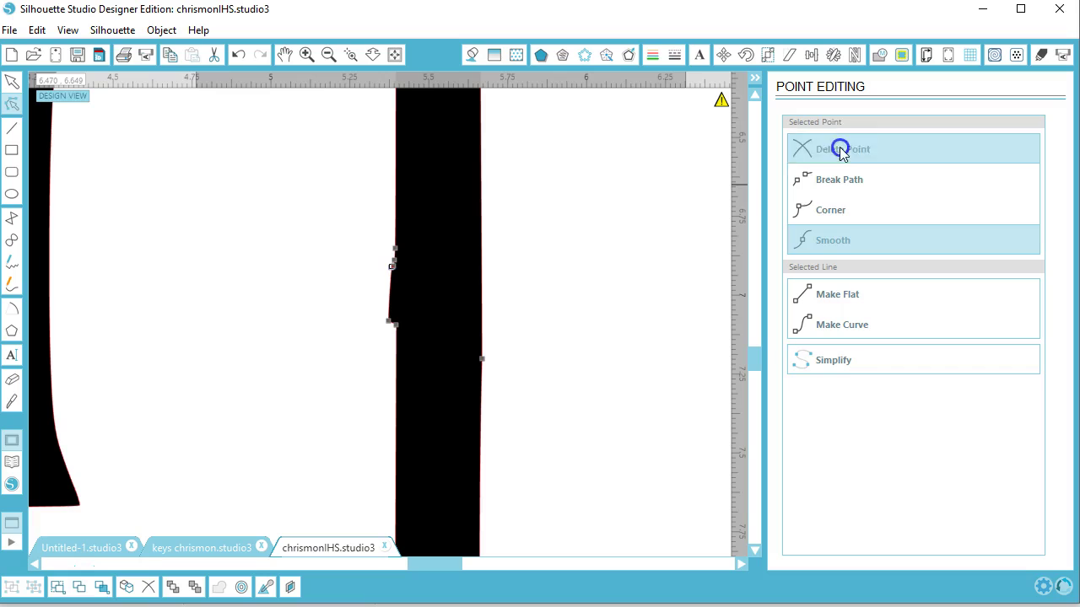
click(840, 152)
click(841, 152)
click(840, 151)
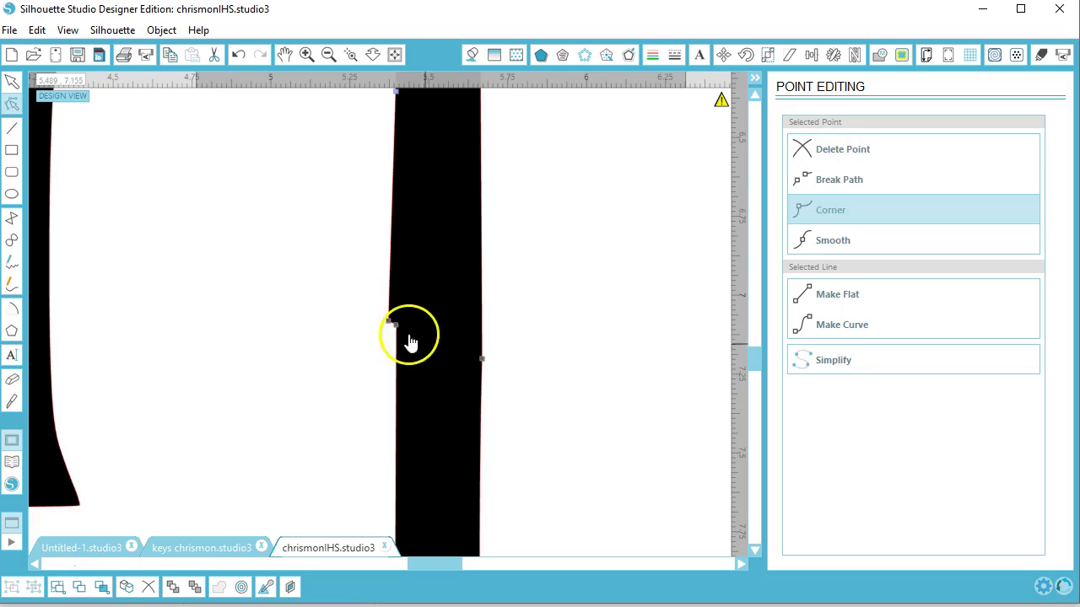
click(389, 321)
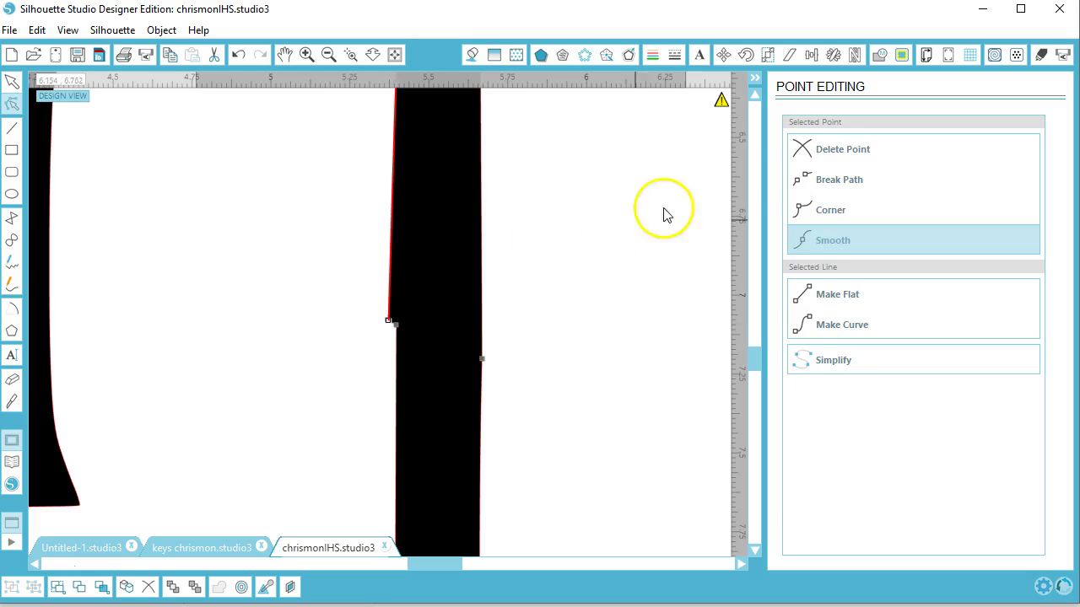
click(821, 149)
click(396, 55)
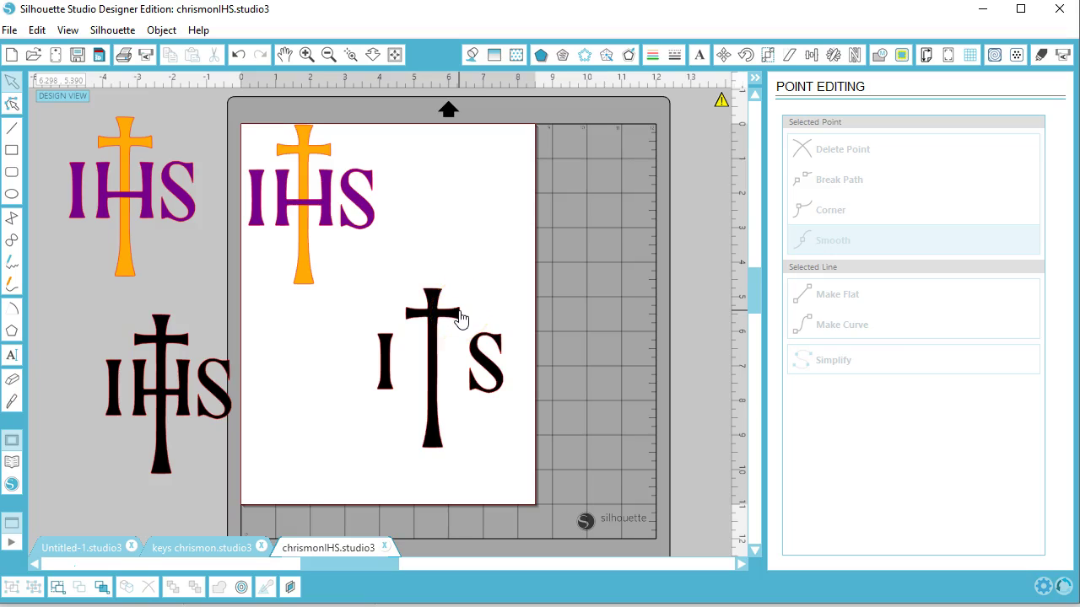
Select the letter I to the left of the cleaned-up black cross.
scroll(461, 318, up, 1)
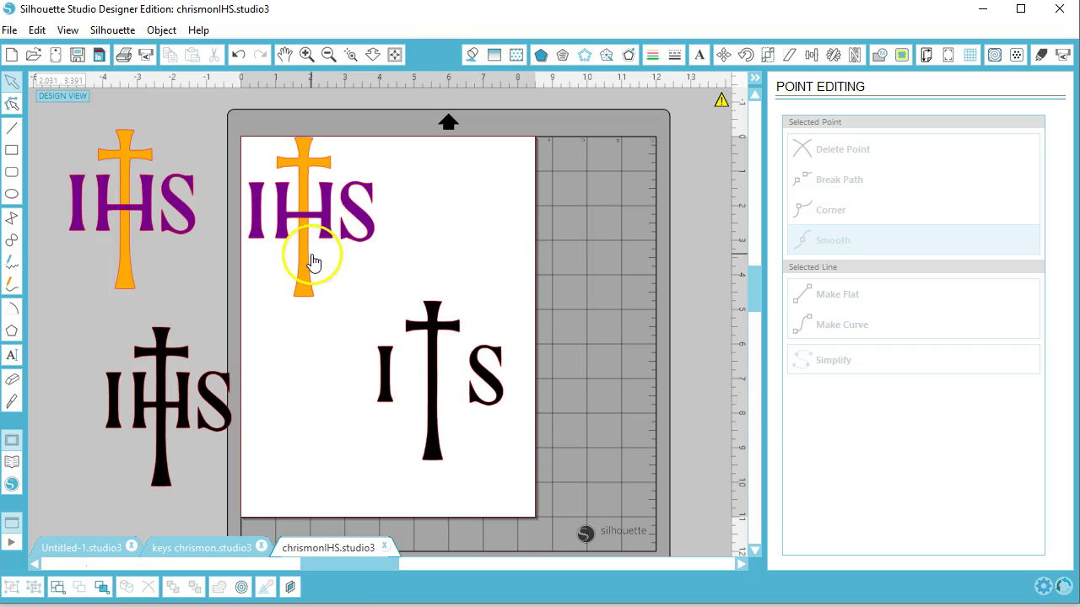
drag(351, 341, 413, 399)
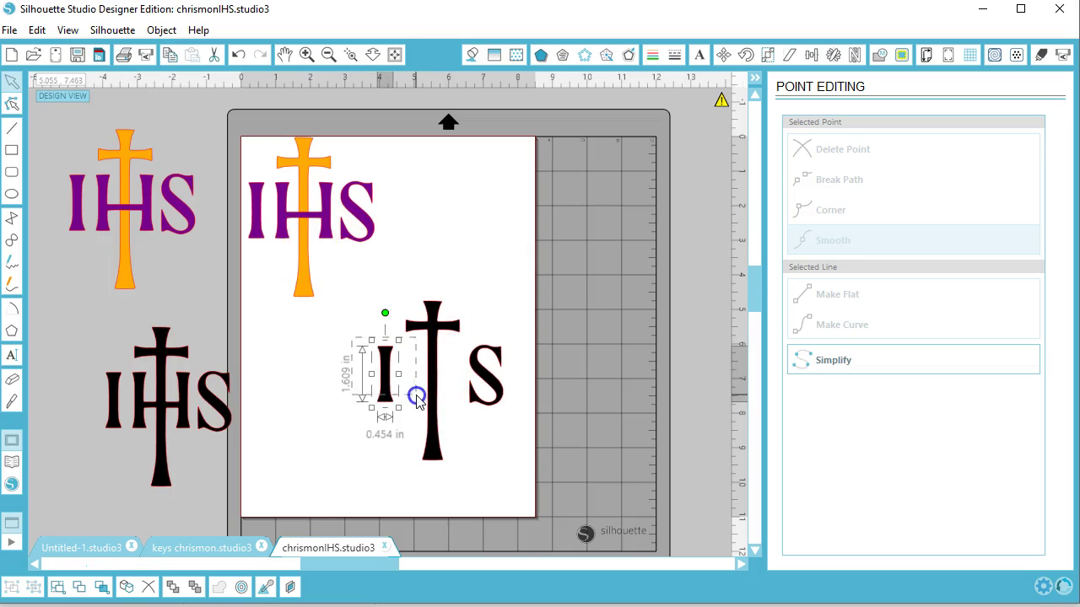